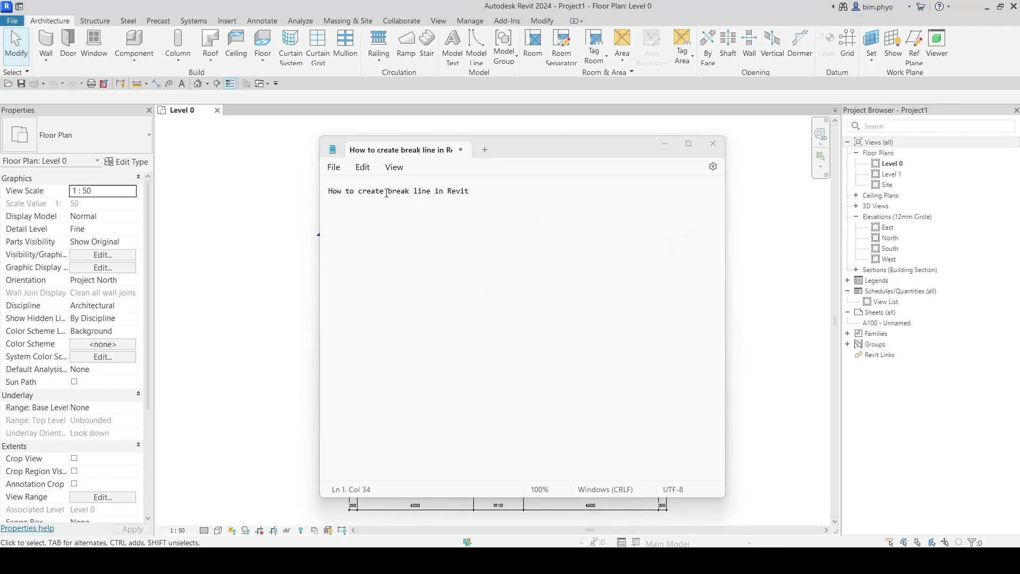
- Highlight 'break line' in the Notepad title, then bring up the AutoCAD Drawing1 window
{"action": "left_click_drag", "start_coordinate": [388, 192], "coordinate": [432, 193]}
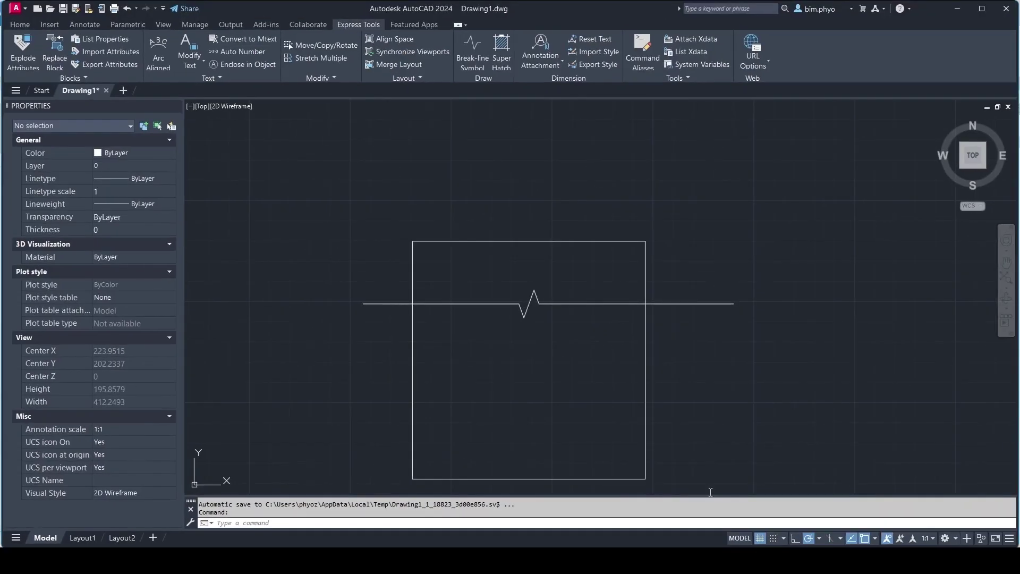
- Draw a size-20 Break-line Symbol across the rectangle, with the symbol at the midpoint
{"action": "left_click", "coordinate": [704, 280]}
{"action": "left_click", "coordinate": [694, 235]}
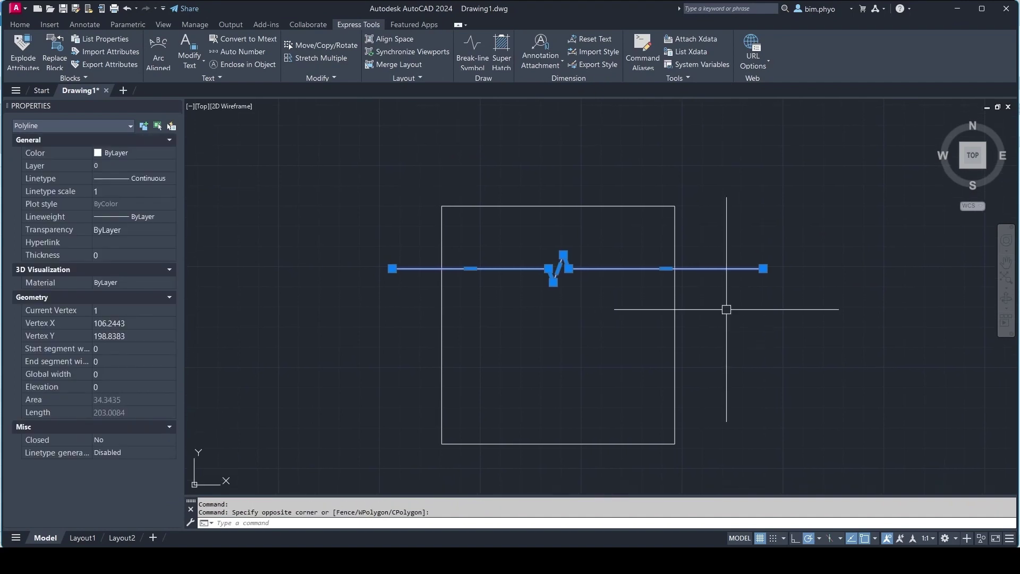
{"action": "left_click", "coordinate": [354, 25]}
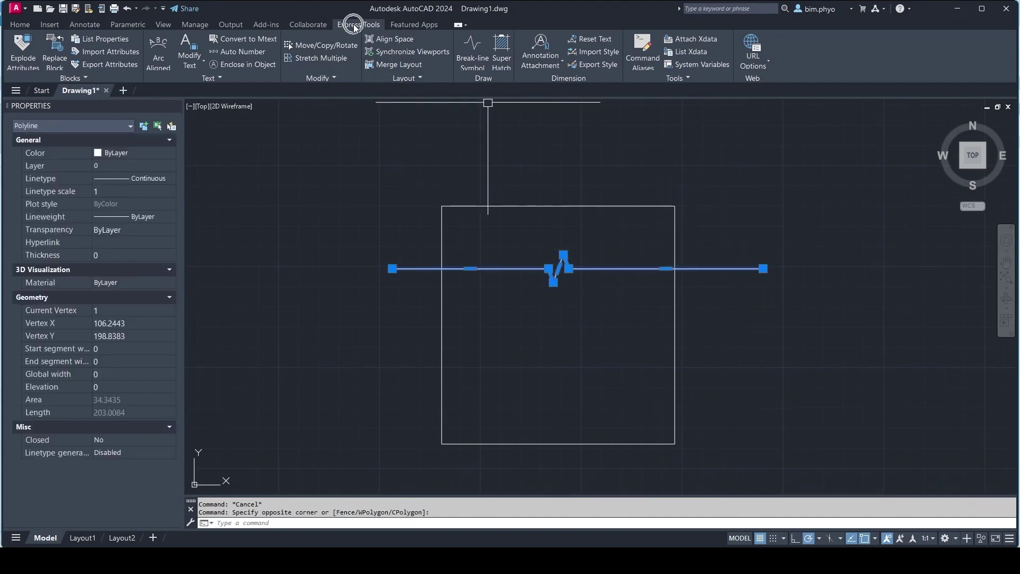
{"action": "left_click", "coordinate": [463, 62]}
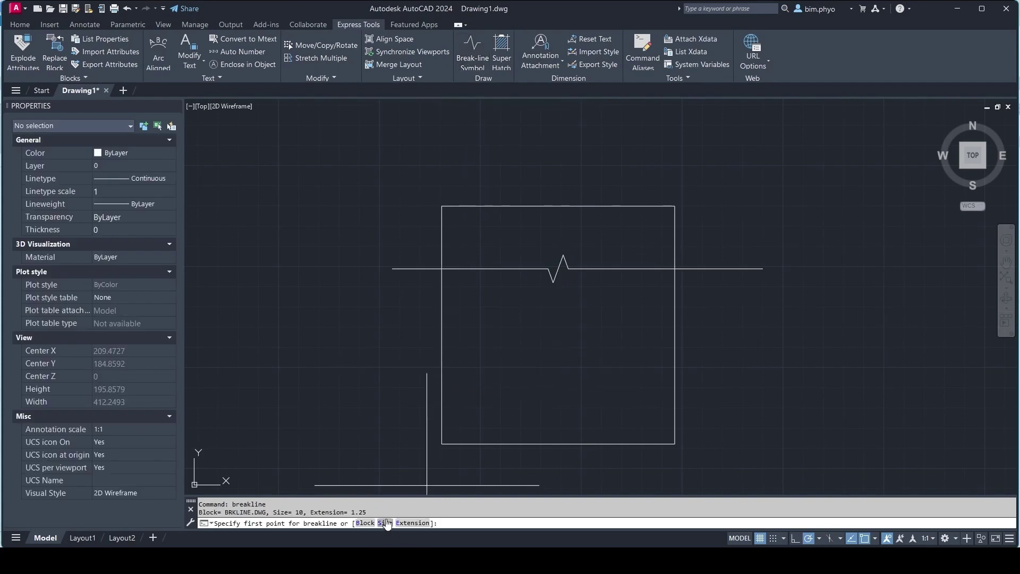
{"action": "left_click", "coordinate": [387, 524]}
{"action": "type", "text": "20"}
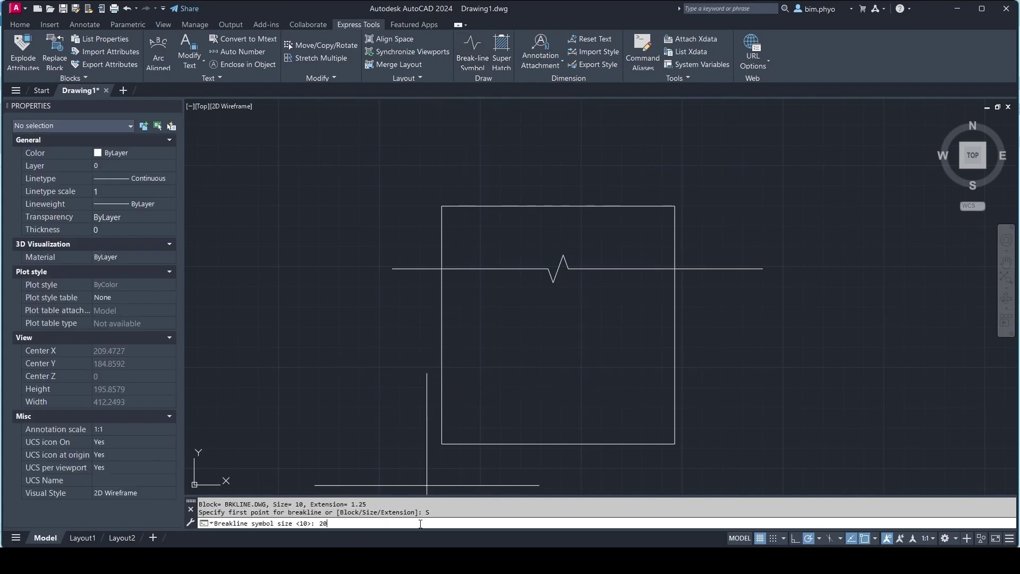
{"action": "key", "text": "Return"}
{"action": "left_click", "coordinate": [403, 355]}
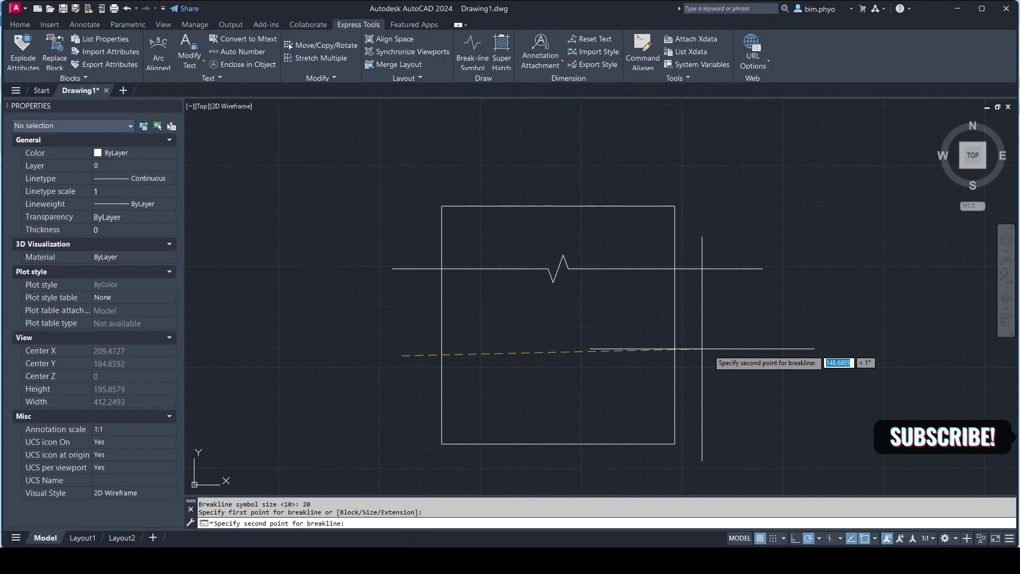
{"action": "left_click", "coordinate": [723, 356]}
{"action": "key", "text": "Return"}
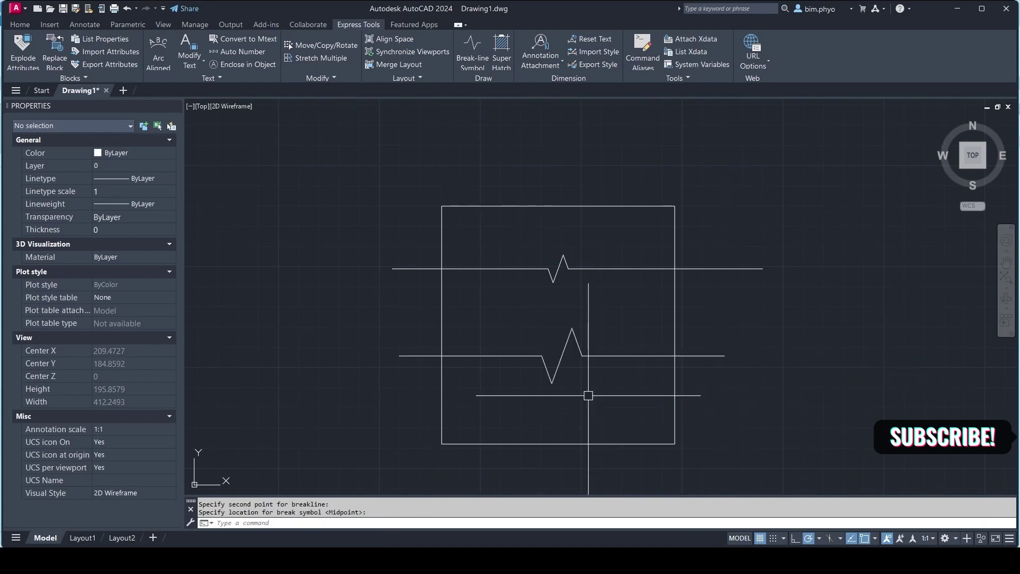
{"action": "left_click", "coordinate": [614, 367]}
{"action": "left_click", "coordinate": [569, 331]}
{"action": "scroll", "coordinate": [569, 399], "scroll_direction": "down", "scroll_amount": 2}
{"action": "key", "text": "Escape"}
{"action": "key", "text": "Escape"}
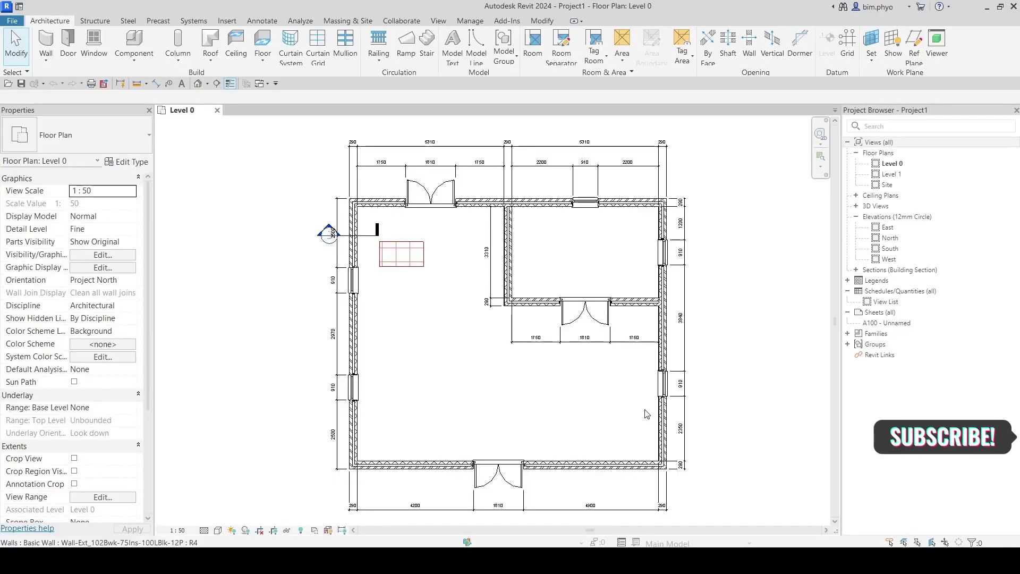
{"action": "scroll", "coordinate": [645, 413], "scroll_direction": "up", "scroll_amount": 2}
- Pan Level 0 to the lower walls and doors, and show the Annotate Region types
{"action": "middle_click_drag", "start_coordinate": [642, 360], "coordinate": [587, 394]}
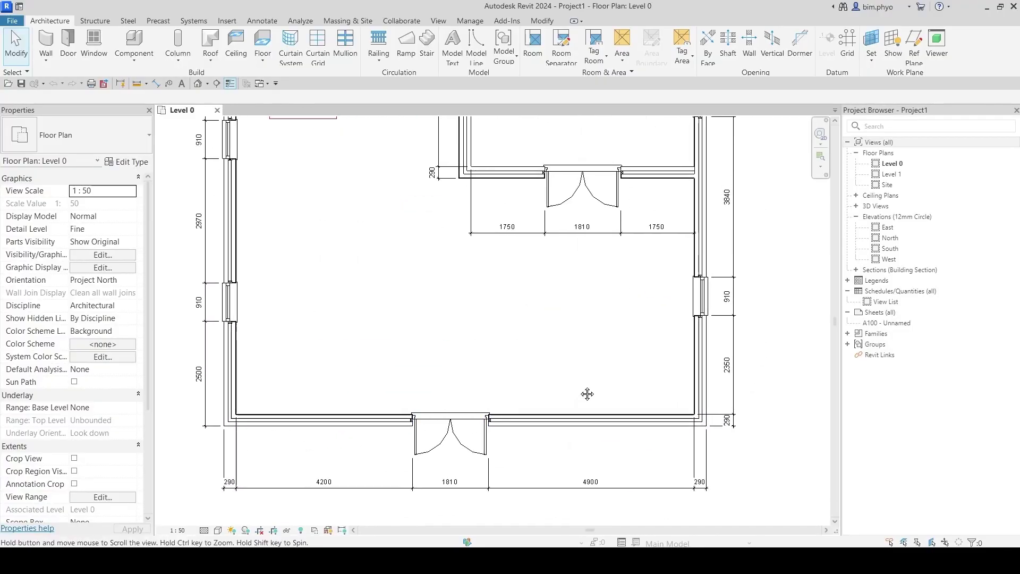
{"action": "scroll", "coordinate": [586, 399], "scroll_direction": "down", "scroll_amount": 2}
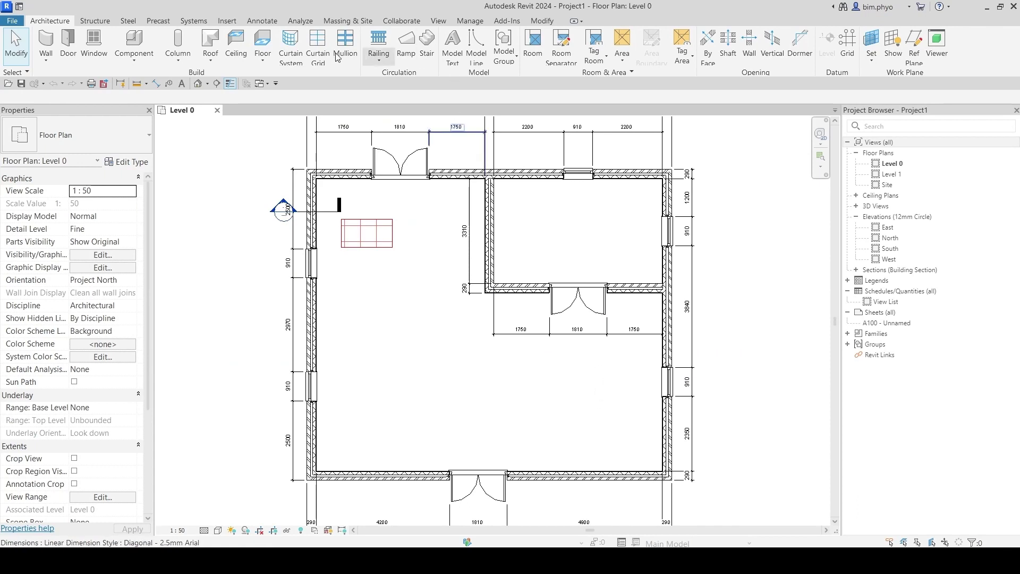
{"action": "left_click", "coordinate": [264, 21]}
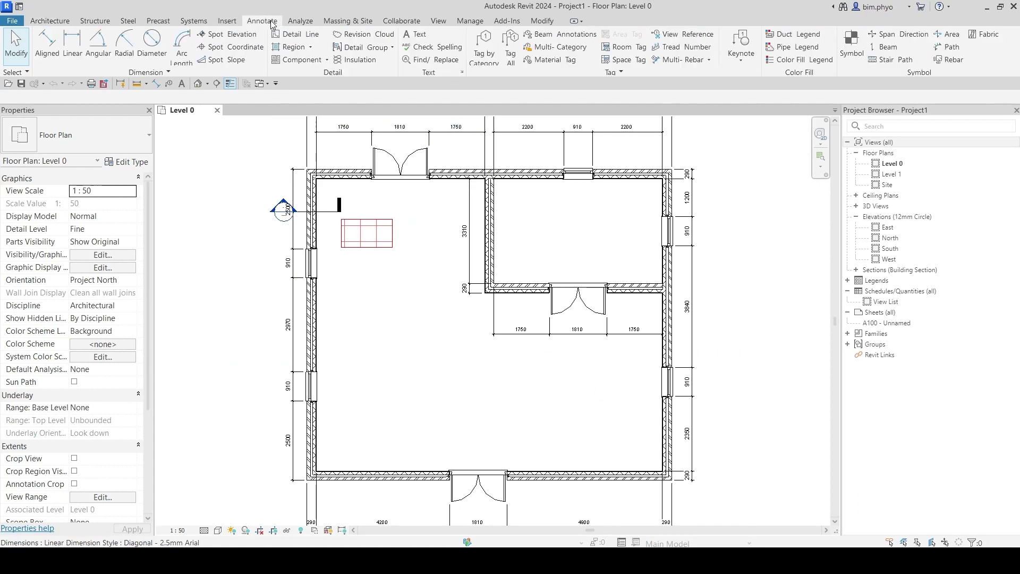
{"action": "left_click", "coordinate": [311, 48]}
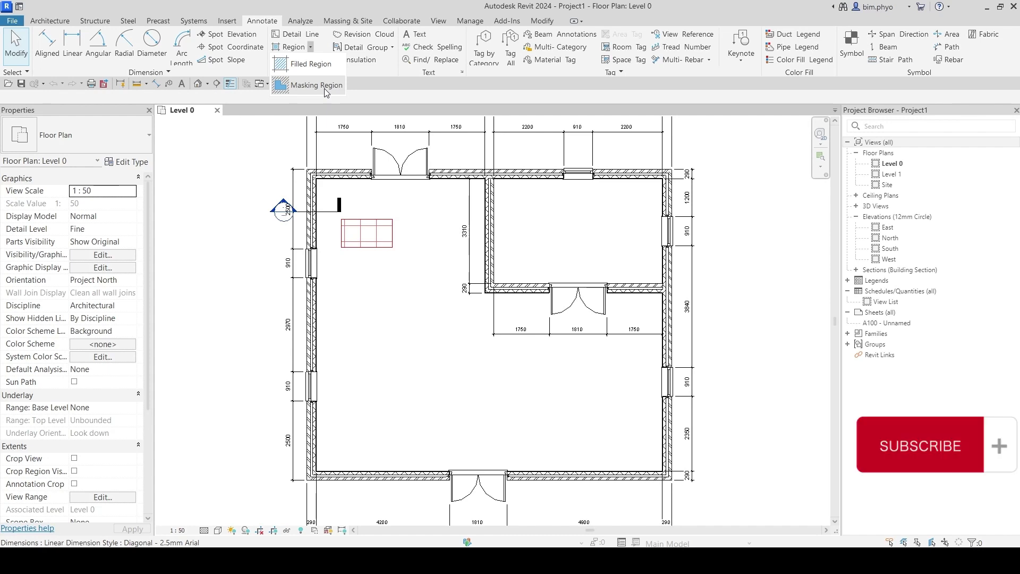
- Start a masking region and sketch a vertical line and zigzag break lines across the bottom wall
{"action": "left_click", "coordinate": [324, 88]}
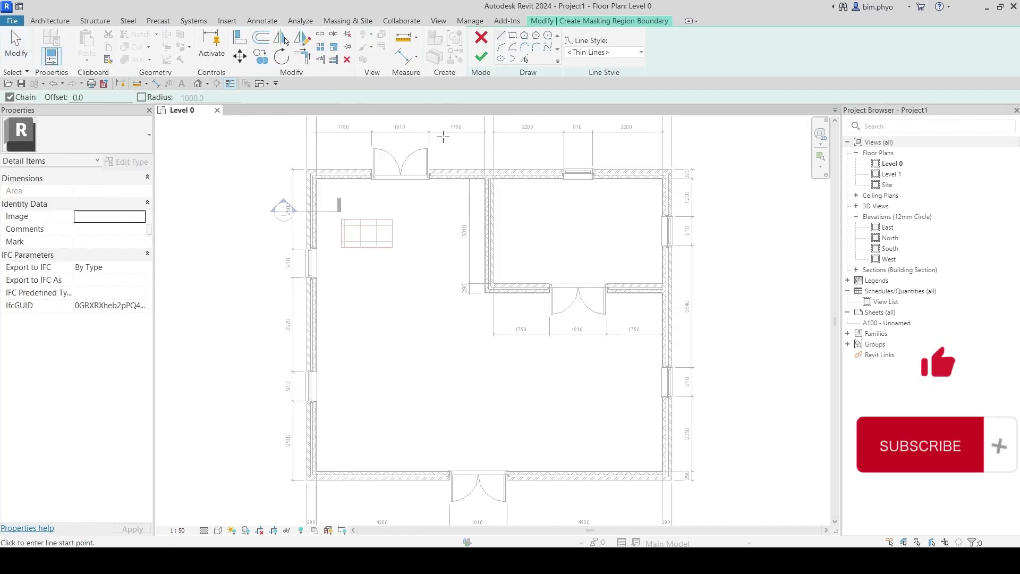
{"action": "middle_click_drag", "start_coordinate": [510, 309], "coordinate": [494, 177]}
{"action": "scroll", "coordinate": [510, 263], "scroll_direction": "up", "scroll_amount": 2}
{"action": "scroll", "coordinate": [533, 323], "scroll_direction": "up", "scroll_amount": 3}
{"action": "scroll", "coordinate": [528, 307], "scroll_direction": "up", "scroll_amount": 2}
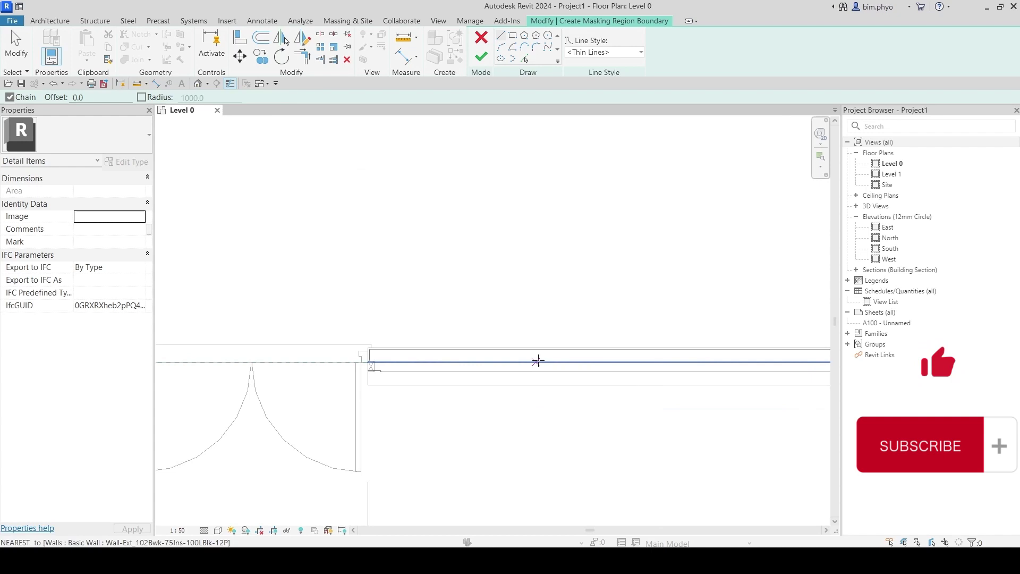
{"action": "scroll", "coordinate": [538, 360], "scroll_direction": "up", "scroll_amount": 2}
{"action": "left_click", "coordinate": [524, 181]}
{"action": "left_click", "coordinate": [523, 311]}
{"action": "scroll", "coordinate": [524, 295], "scroll_direction": "up", "scroll_amount": 3}
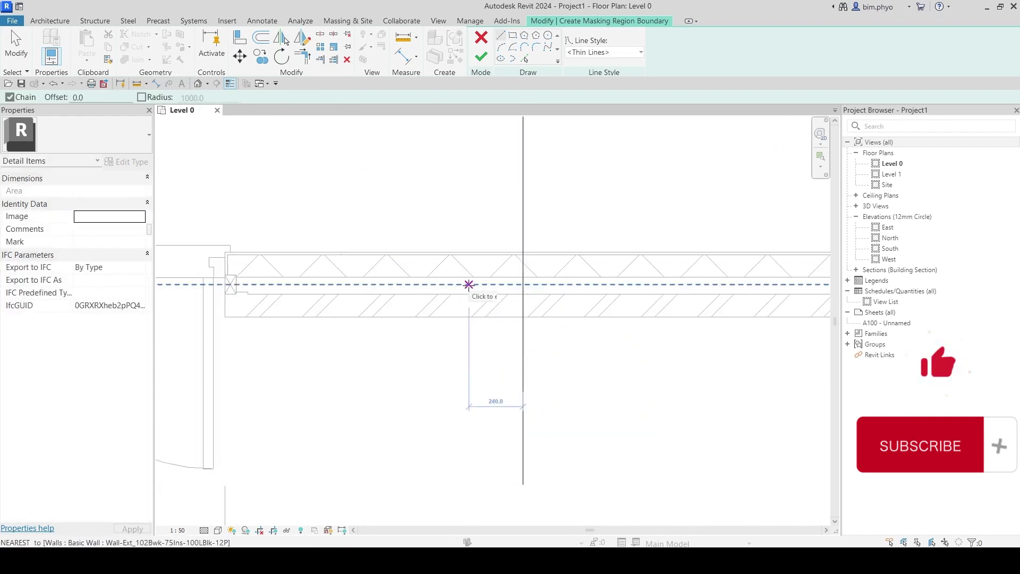
{"action": "left_click", "coordinate": [469, 284]}
{"action": "left_click", "coordinate": [572, 285]}
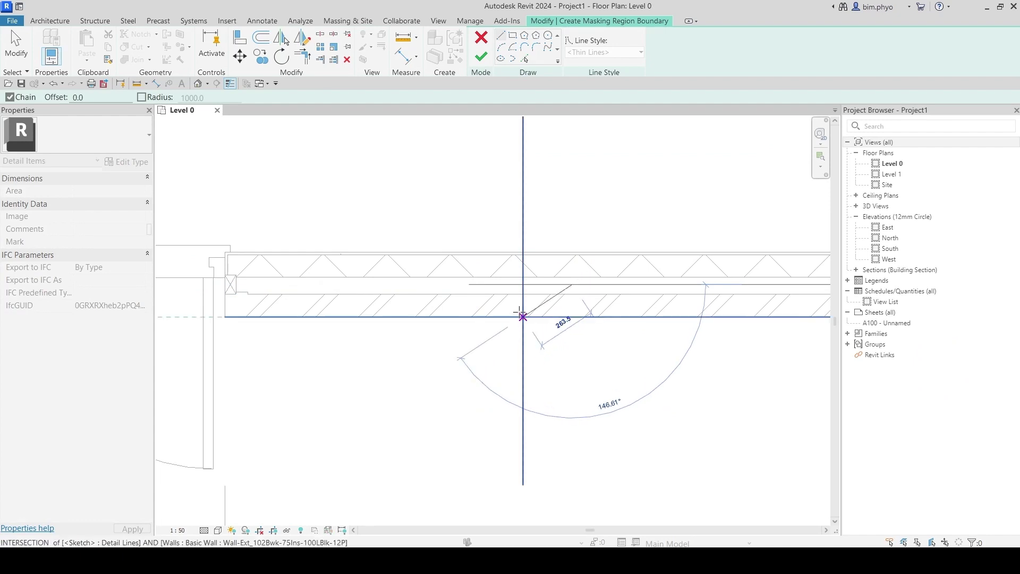
{"action": "left_click", "coordinate": [522, 317]}
{"action": "key", "text": "Escape"}
{"action": "left_click", "coordinate": [471, 284]}
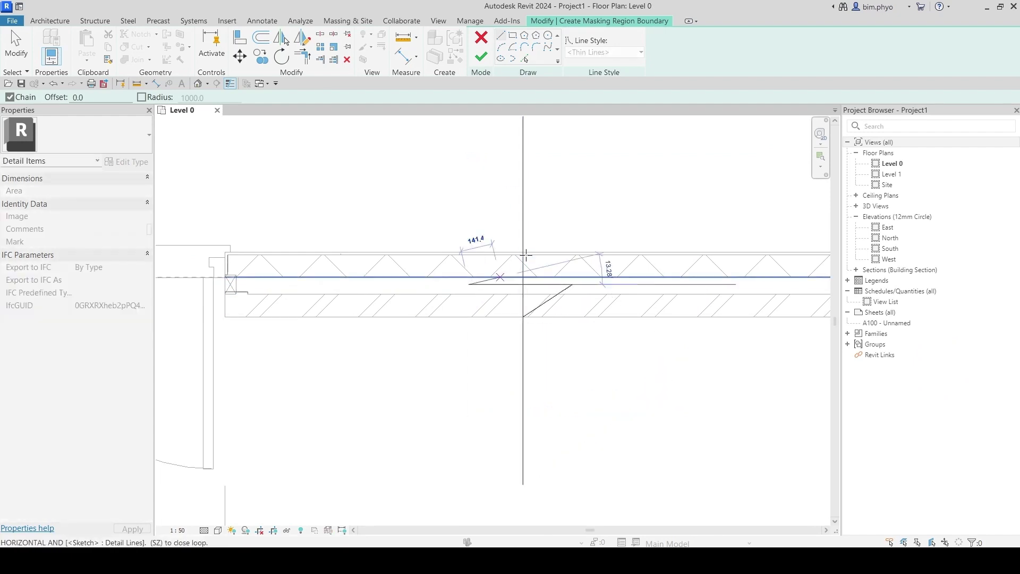
{"action": "left_click", "coordinate": [523, 249]}
{"action": "key", "text": "Escape"}
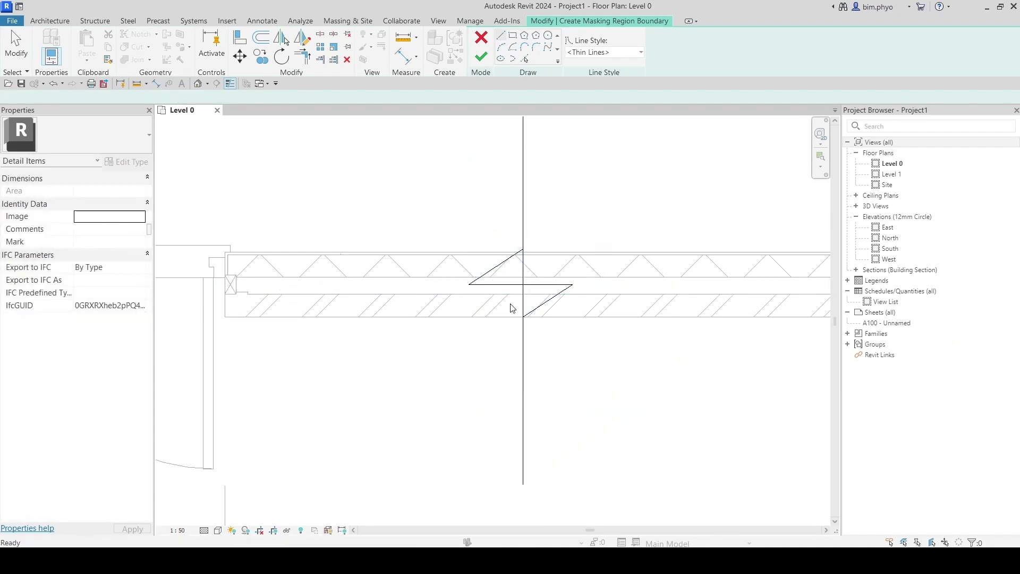
{"action": "key", "text": "Escape"}
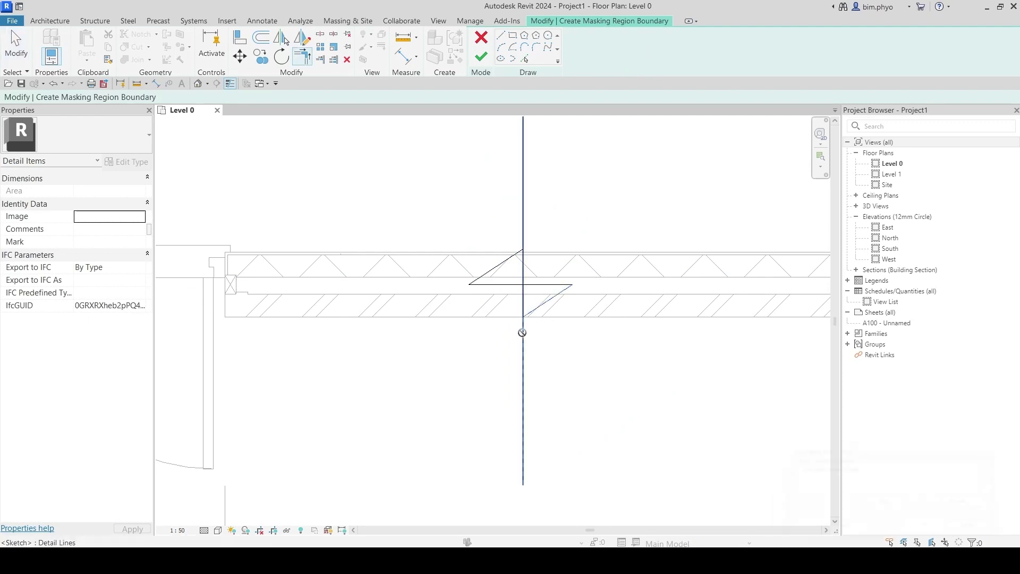
{"action": "left_click_drag", "start_coordinate": [521, 336], "coordinate": [526, 255]}
{"action": "key", "text": "Escape"}
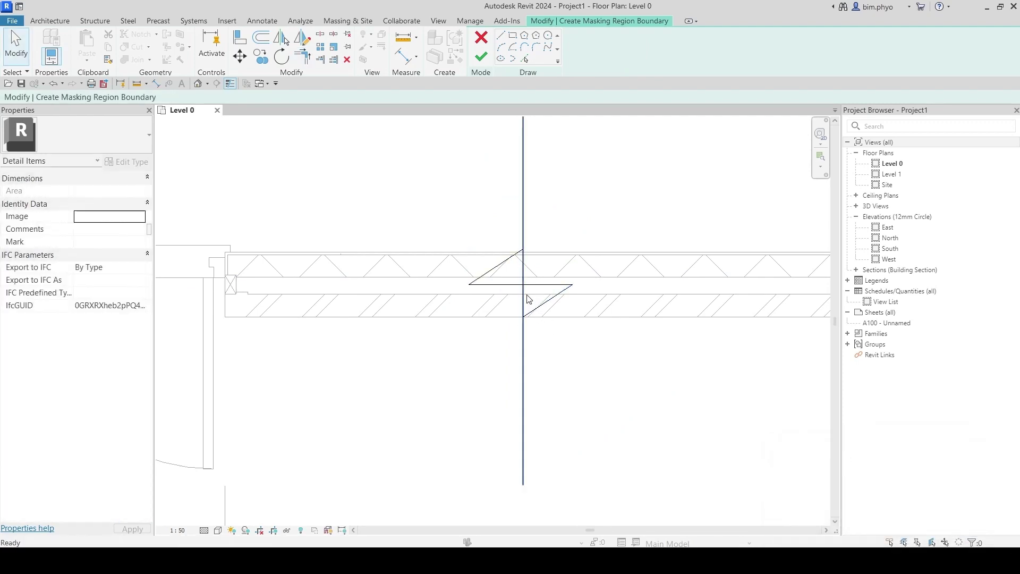
- Close the mask boundary with top, left and bottom edges around the wall
{"action": "key", "text": "s"}
{"action": "key", "text": "l"}
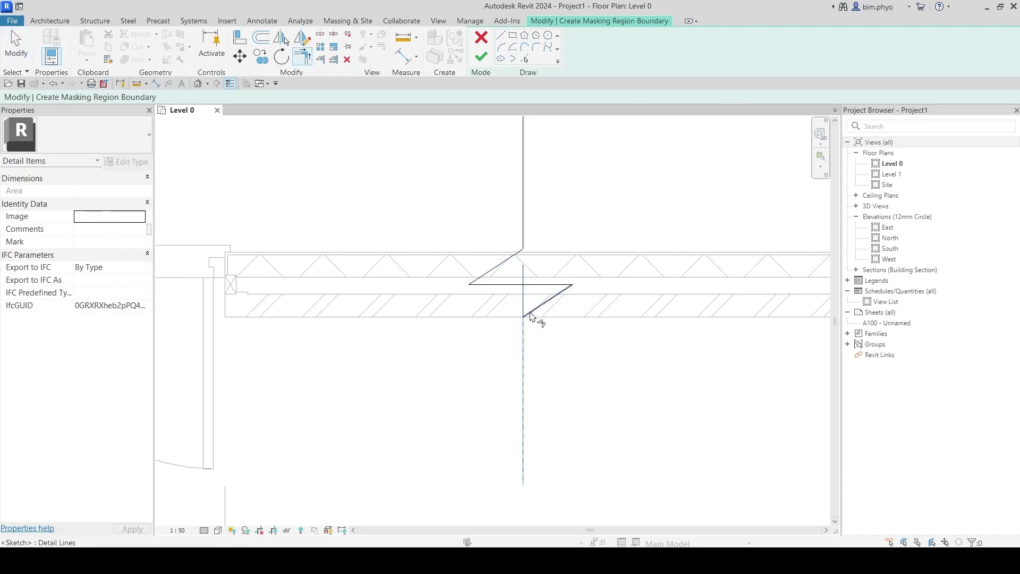
{"action": "scroll", "coordinate": [612, 335], "scroll_direction": "down", "scroll_amount": 3}
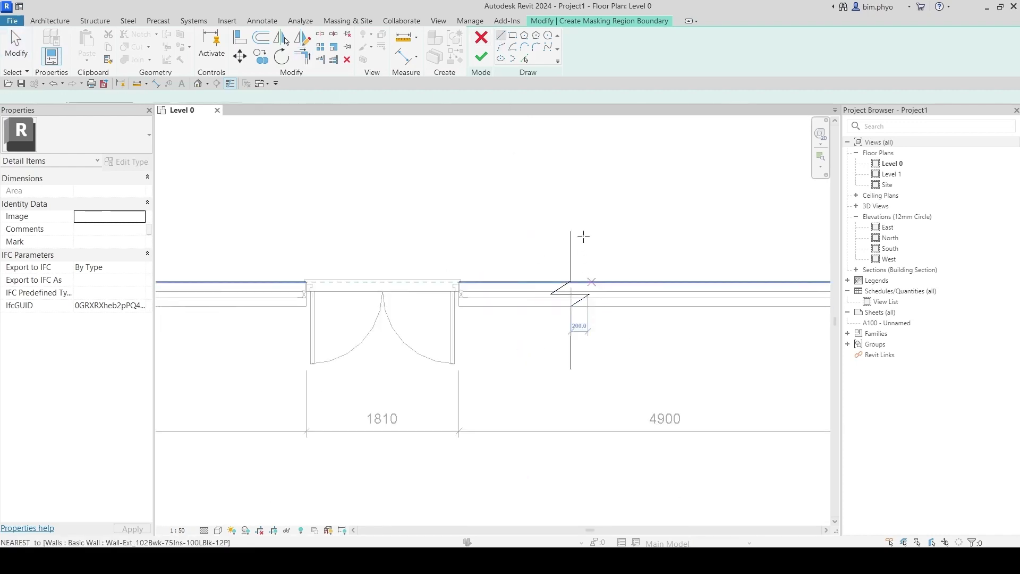
{"action": "key", "text": "l"}
{"action": "key", "text": "i"}
{"action": "left_click", "coordinate": [571, 231]}
{"action": "left_click", "coordinate": [503, 232]}
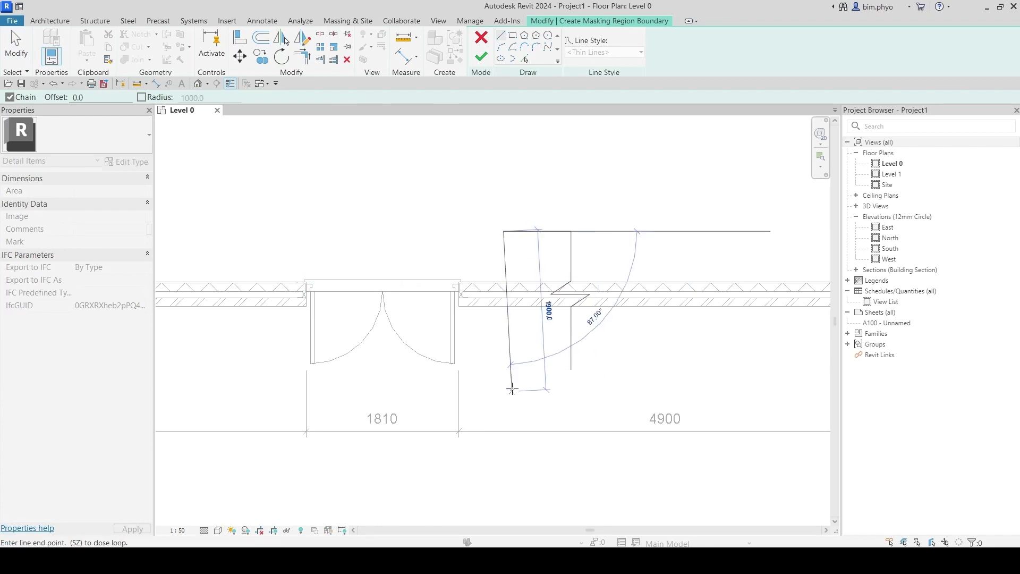
{"action": "left_click", "coordinate": [503, 369]}
{"action": "left_click", "coordinate": [571, 369]}
{"action": "key", "text": "Escape"}
{"action": "key", "text": "Escape"}
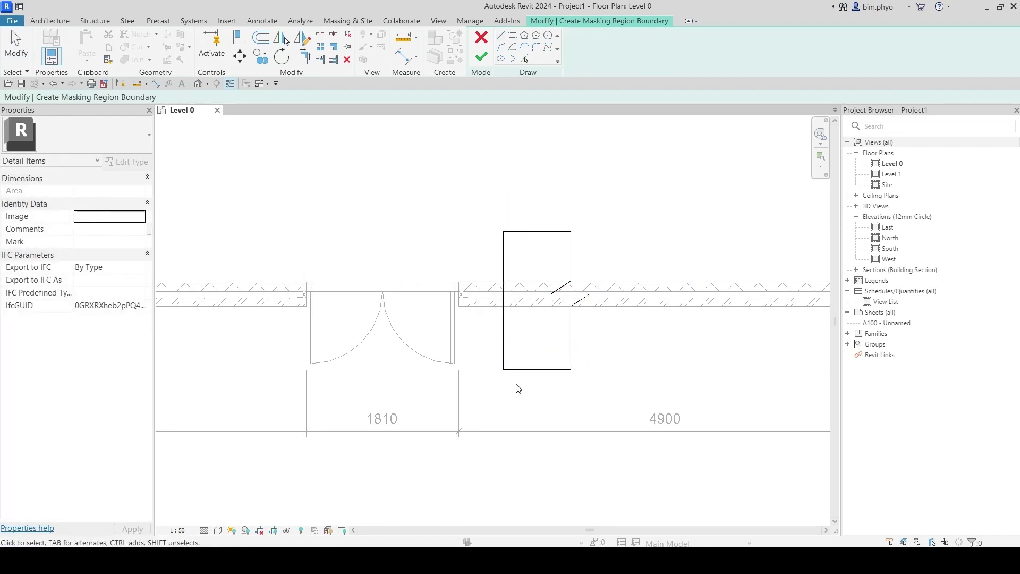
- Set the boundary lines to <Invisible lines> and finish the masking region
{"action": "left_click_drag", "start_coordinate": [519, 250], "coordinate": [456, 186]}
{"action": "left_click", "coordinate": [605, 52]}
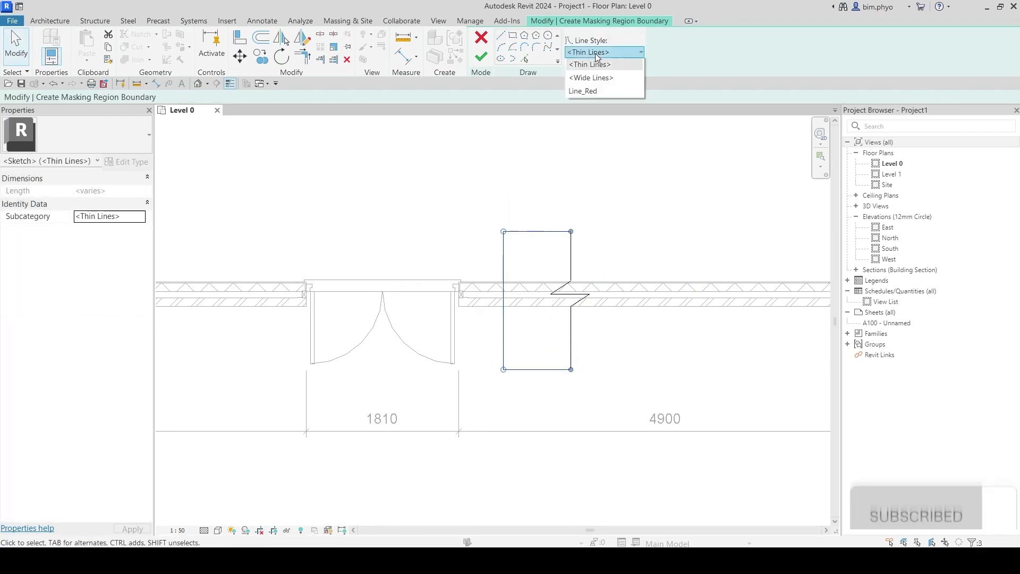
{"action": "left_click", "coordinate": [606, 132]}
{"action": "left_click", "coordinate": [481, 57]}
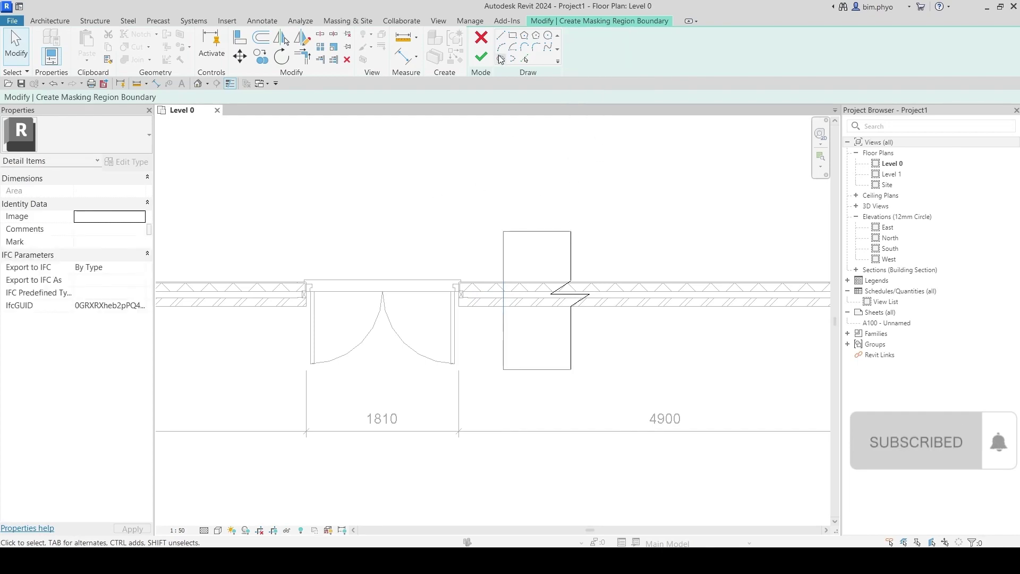
{"action": "left_click", "coordinate": [627, 258]}
{"action": "scroll", "coordinate": [628, 249], "scroll_direction": "down", "scroll_amount": 1}
{"action": "middle_click_drag", "start_coordinate": [662, 263], "coordinate": [629, 250]}
{"action": "scroll", "coordinate": [629, 271], "scroll_direction": "up", "scroll_amount": 2}
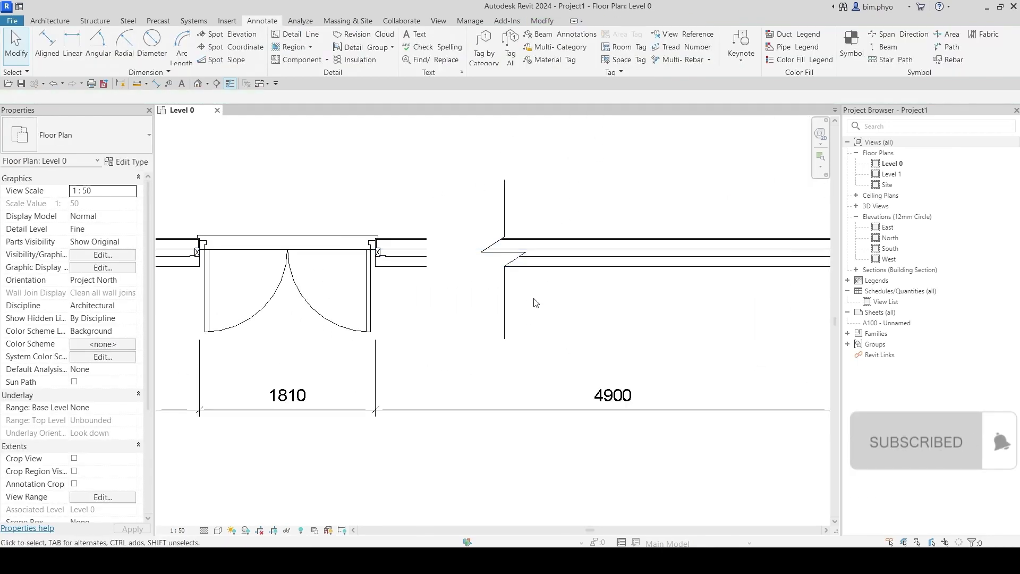
- Move the masking region farther along the wall
{"action": "left_click", "coordinate": [519, 319]}
{"action": "mouse_move", "coordinate": [521, 285]}
{"action": "left_mouse_down"}
{"action": "mouse_move", "coordinate": [681, 277]}
{"action": "mouse_move", "coordinate": [692, 297]}
{"action": "left_mouse_up"}
{"action": "scroll", "coordinate": [692, 296], "scroll_direction": "down", "scroll_amount": 2}
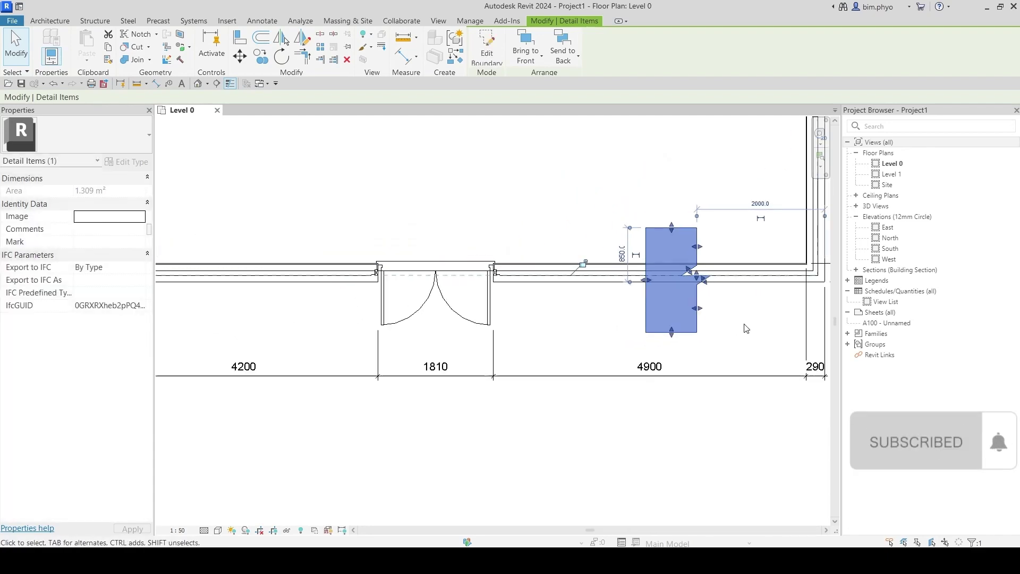
{"action": "middle_click_drag", "start_coordinate": [741, 323], "coordinate": [661, 323]}
- Mirror a copy of the region, then place and widen it over the wall gap
{"action": "left_click", "coordinate": [301, 40]}
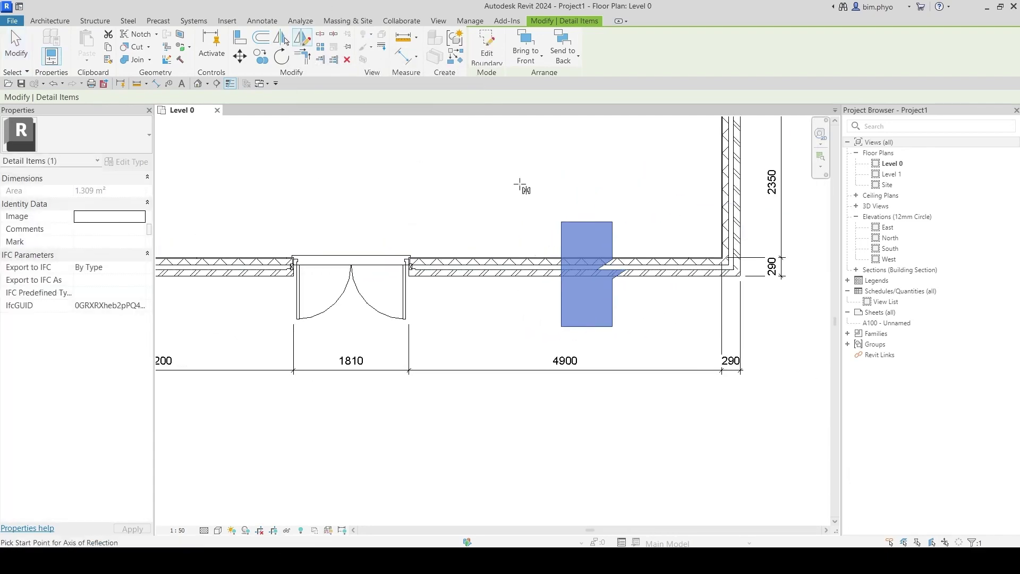
{"action": "left_click", "coordinate": [525, 218]}
{"action": "left_click", "coordinate": [521, 309]}
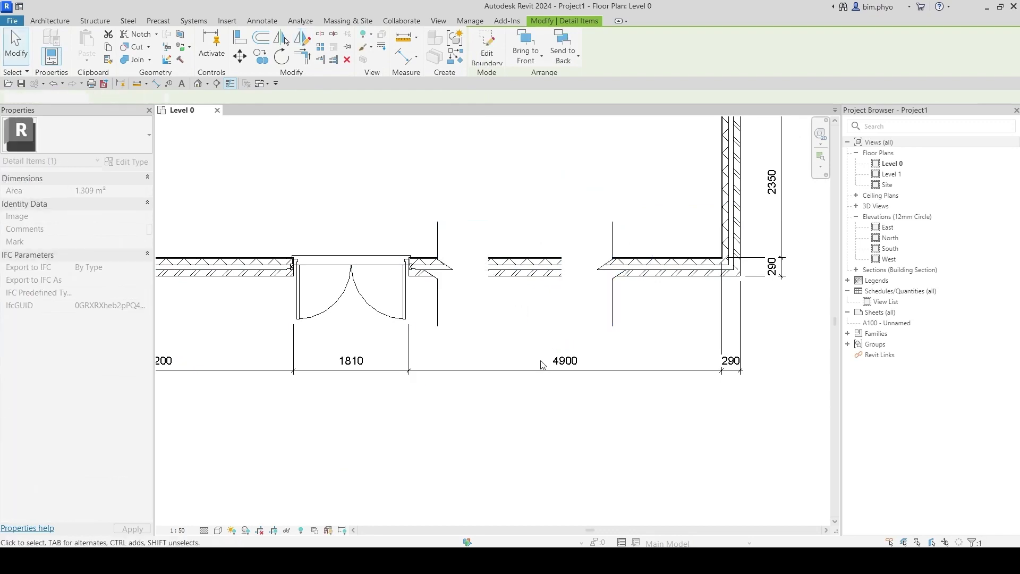
{"action": "middle_click_drag", "start_coordinate": [523, 307], "coordinate": [506, 285]}
{"action": "scroll", "coordinate": [486, 271], "scroll_direction": "up", "scroll_amount": 3}
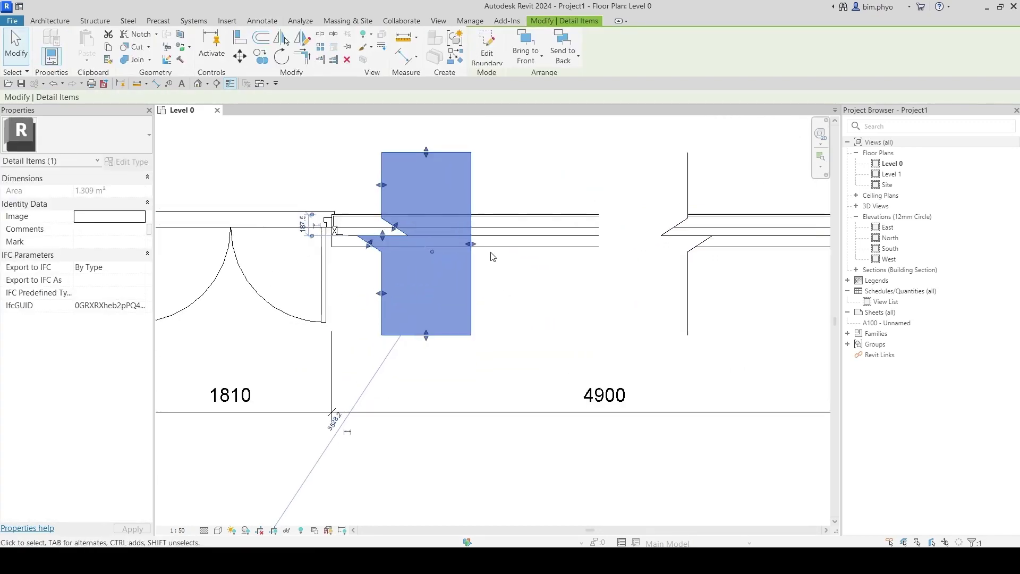
{"action": "left_click_drag", "start_coordinate": [406, 200], "coordinate": [622, 200]}
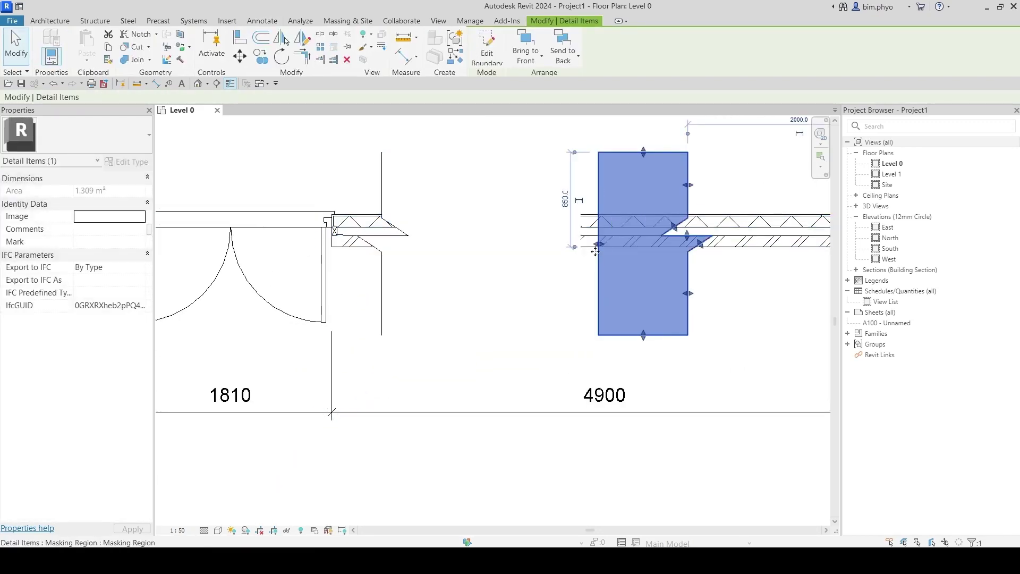
{"action": "left_click_drag", "start_coordinate": [595, 251], "coordinate": [519, 303]}
{"action": "key", "text": "Escape"}
{"action": "scroll", "coordinate": [519, 302], "scroll_direction": "down", "scroll_amount": 3}
- Select both overlapping masking regions
{"action": "middle_click_drag", "start_coordinate": [538, 245], "coordinate": [425, 239]}
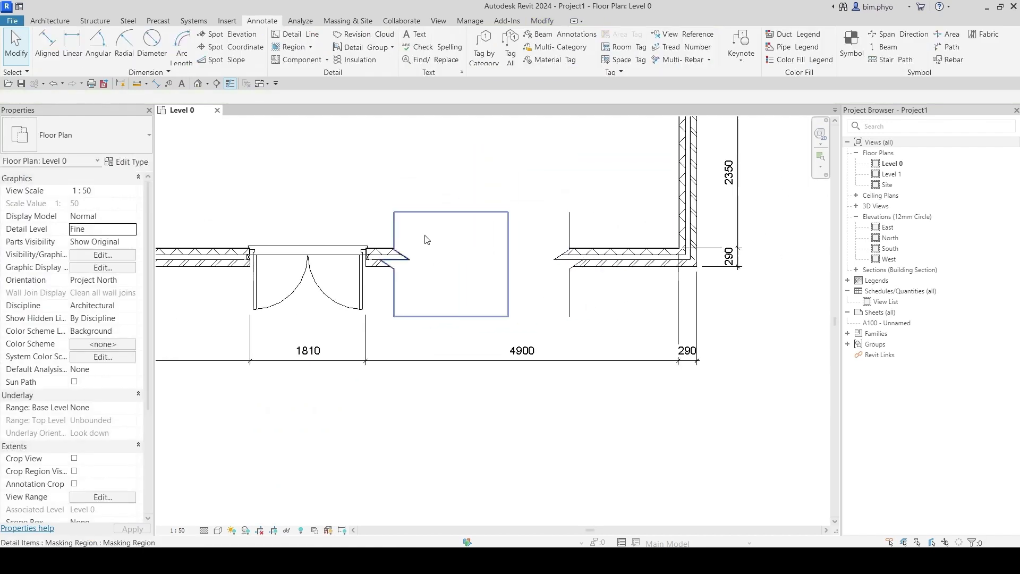
{"action": "left_click", "coordinate": [407, 216]}
{"action": "left_click", "coordinate": [567, 274], "text": "ctrl"}
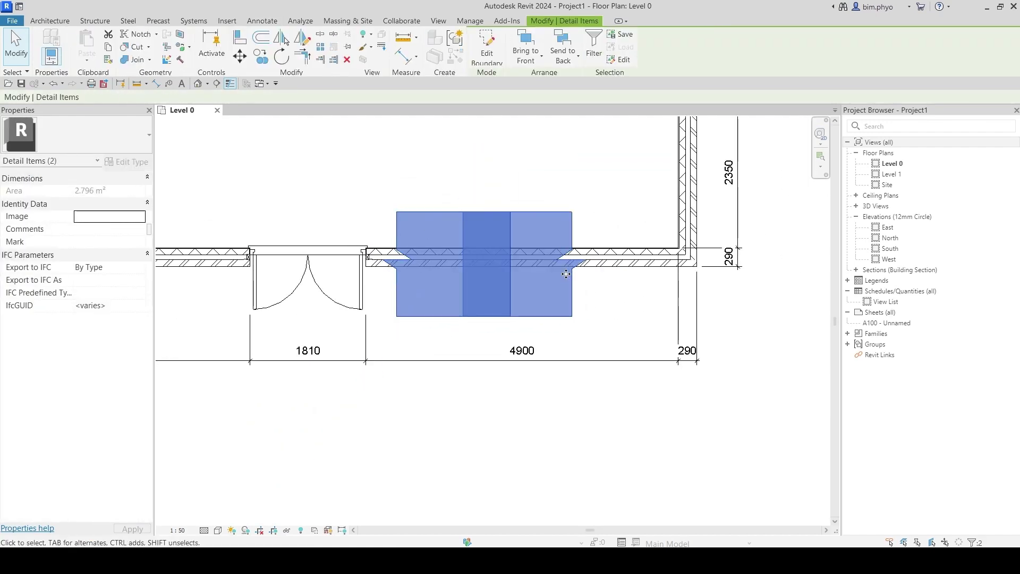
{"action": "scroll", "coordinate": [565, 273], "scroll_direction": "up", "scroll_amount": 2}
- Bring the whole building into view and window-select the left-side walls and doors, then clear
{"action": "key", "text": "Escape"}
{"action": "scroll", "coordinate": [726, 351], "scroll_direction": "down", "scroll_amount": 1}
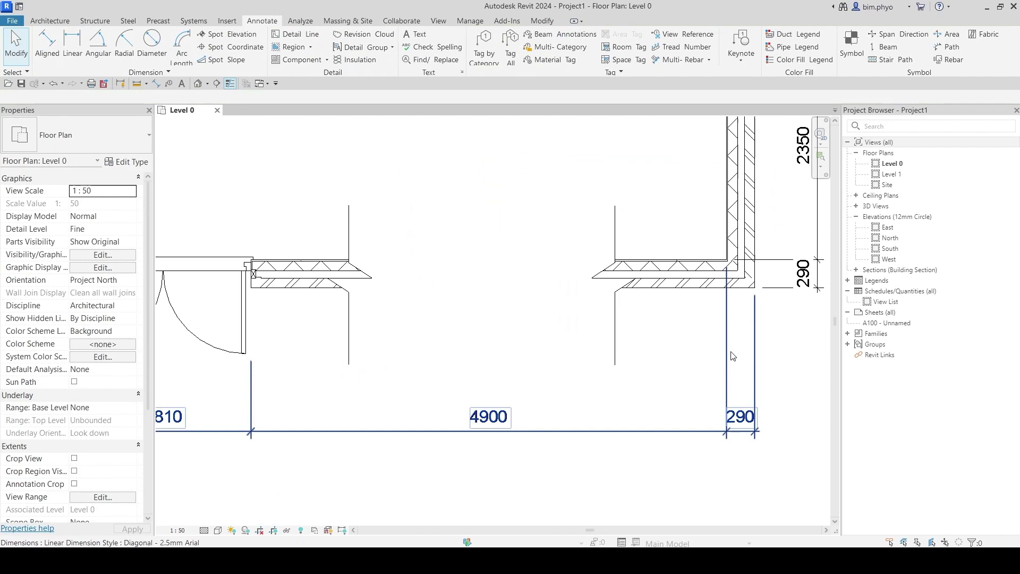
{"action": "middle_click_drag", "start_coordinate": [727, 355], "coordinate": [735, 381]}
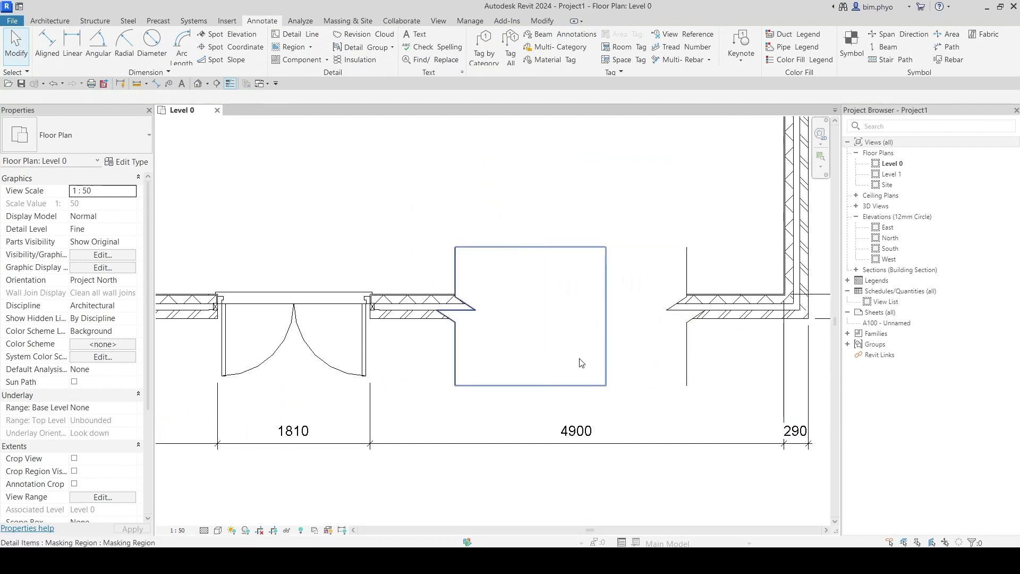
{"action": "scroll", "coordinate": [667, 364], "scroll_direction": "down", "scroll_amount": 1}
{"action": "scroll", "coordinate": [648, 346], "scroll_direction": "down", "scroll_amount": 1}
{"action": "middle_click_drag", "start_coordinate": [625, 358], "coordinate": [660, 375]}
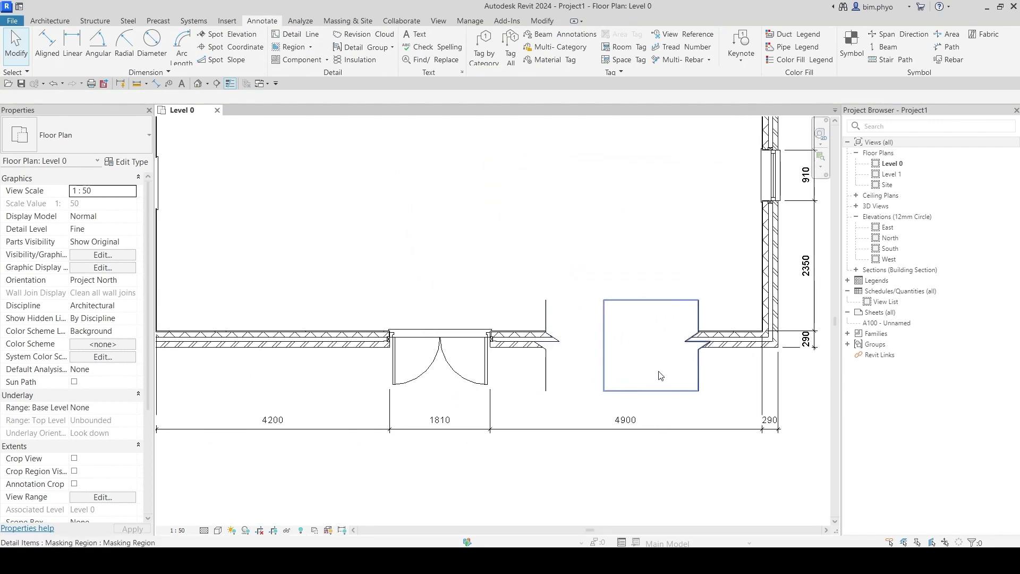
{"action": "left_click", "coordinate": [302, 51]}
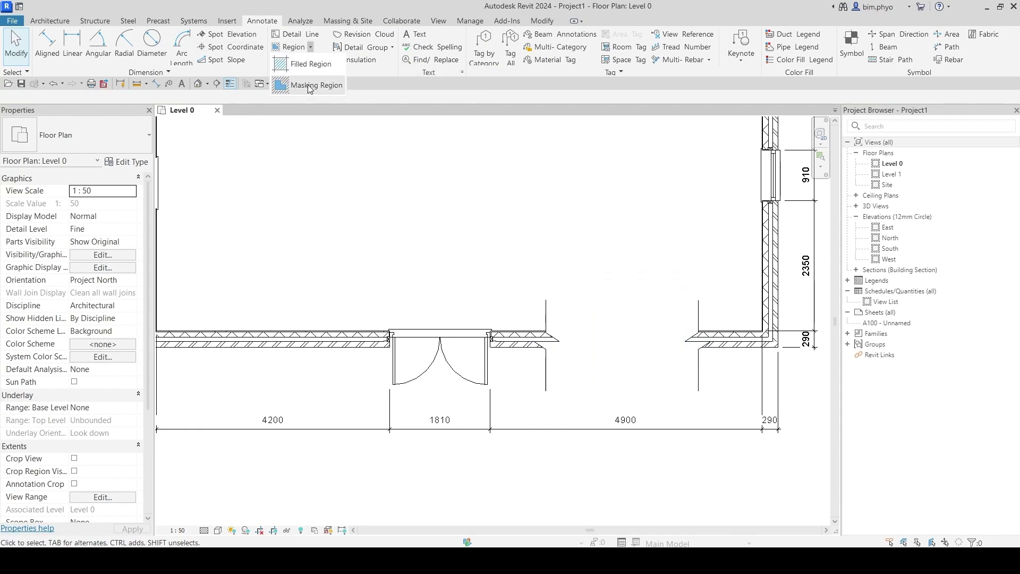
{"action": "scroll", "coordinate": [511, 303], "scroll_direction": "down", "scroll_amount": 2}
{"action": "scroll", "coordinate": [489, 302], "scroll_direction": "down", "scroll_amount": 1}
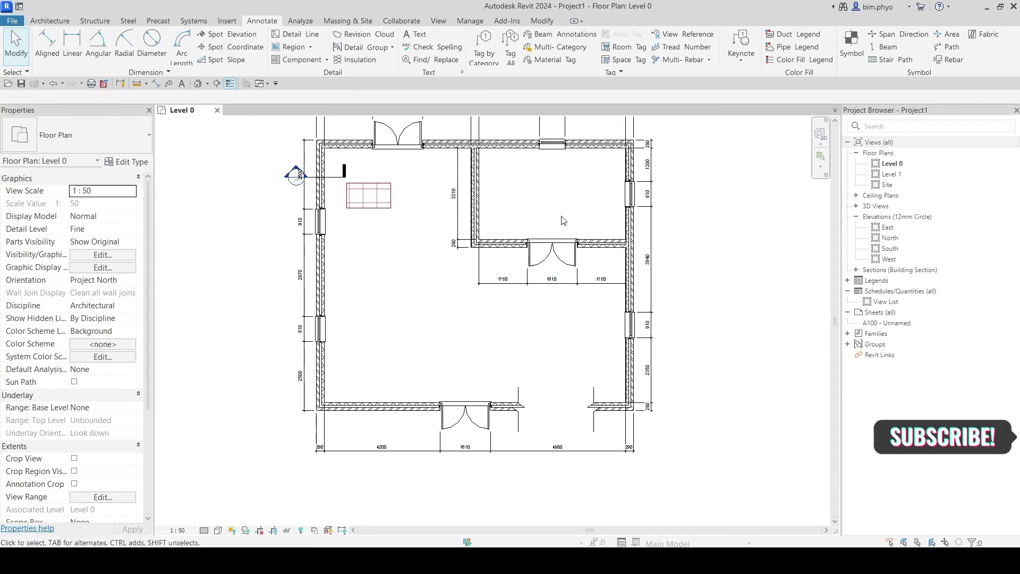
{"action": "scroll", "coordinate": [550, 263], "scroll_direction": "up", "scroll_amount": 1}
{"action": "scroll", "coordinate": [534, 318], "scroll_direction": "up", "scroll_amount": 1}
{"action": "scroll", "coordinate": [533, 318], "scroll_direction": "up", "scroll_amount": 2}
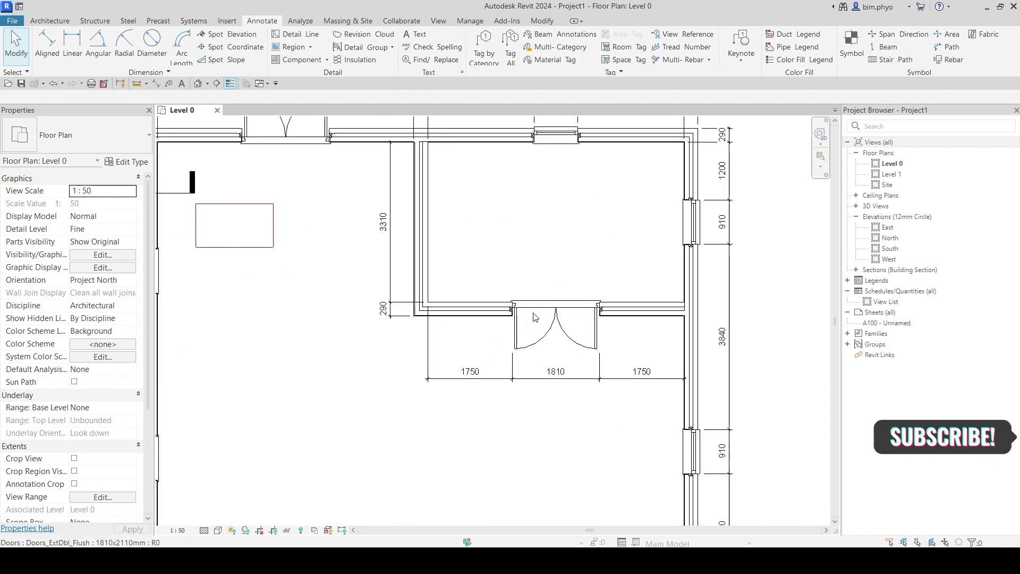
{"action": "scroll", "coordinate": [533, 317], "scroll_direction": "down", "scroll_amount": 1}
{"action": "scroll", "coordinate": [558, 335], "scroll_direction": "down", "scroll_amount": 1}
{"action": "middle_click_drag", "start_coordinate": [558, 334], "coordinate": [584, 357]}
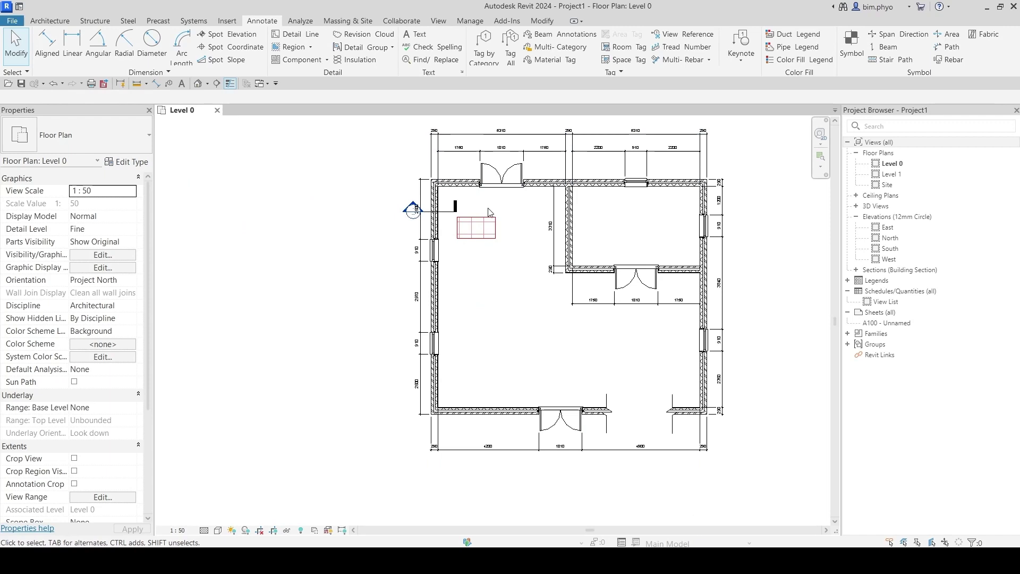
{"action": "left_click_drag", "start_coordinate": [341, 138], "coordinate": [535, 476]}
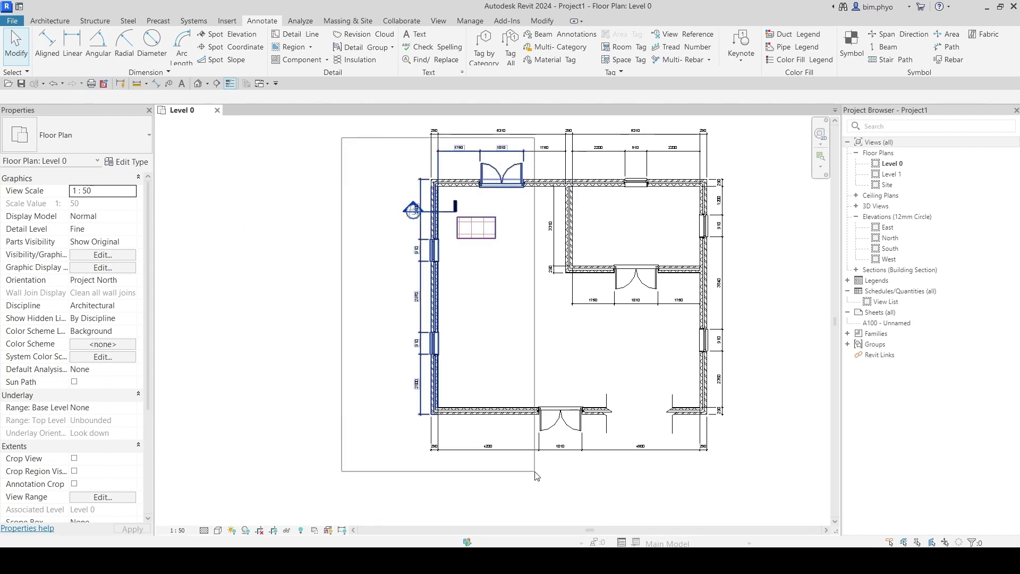
{"action": "left_click_drag", "start_coordinate": [534, 470], "coordinate": [534, 471]}
{"action": "key", "text": "Escape"}
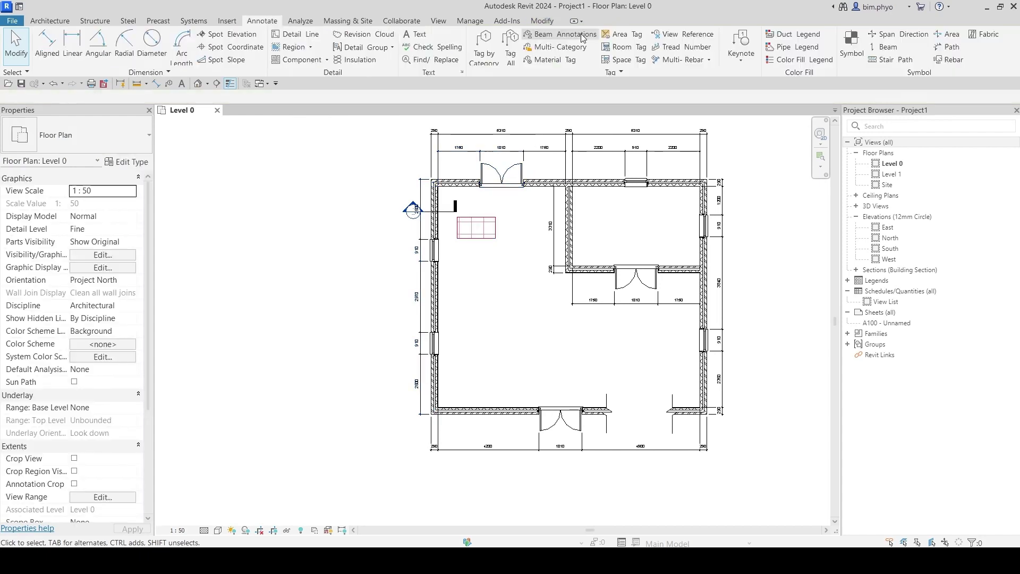
- Sketch a rectangular mask over the plan's left part with <Invisible lines> edges and finish it
{"action": "left_click", "coordinate": [288, 49]}
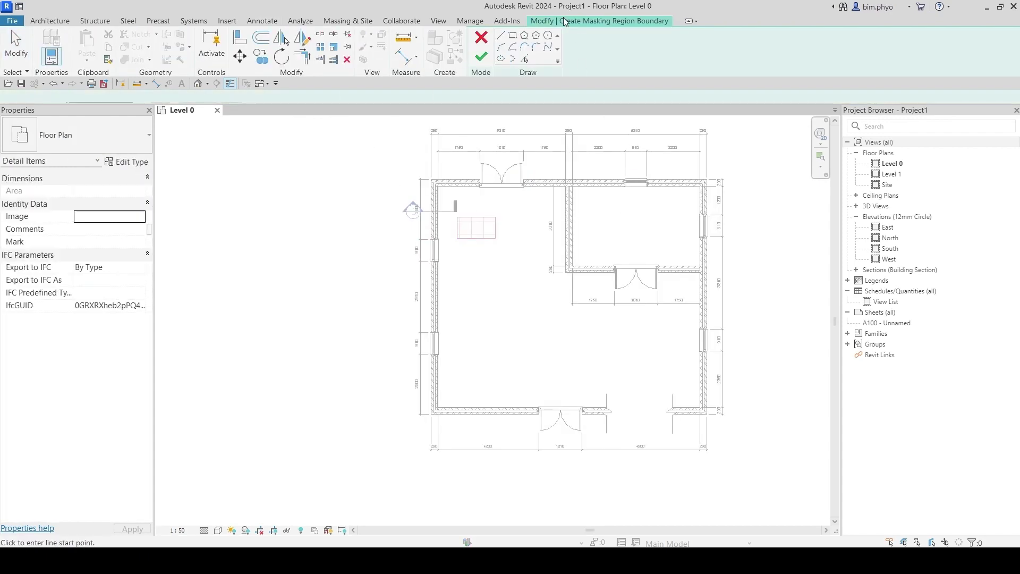
{"action": "left_click", "coordinate": [532, 118]}
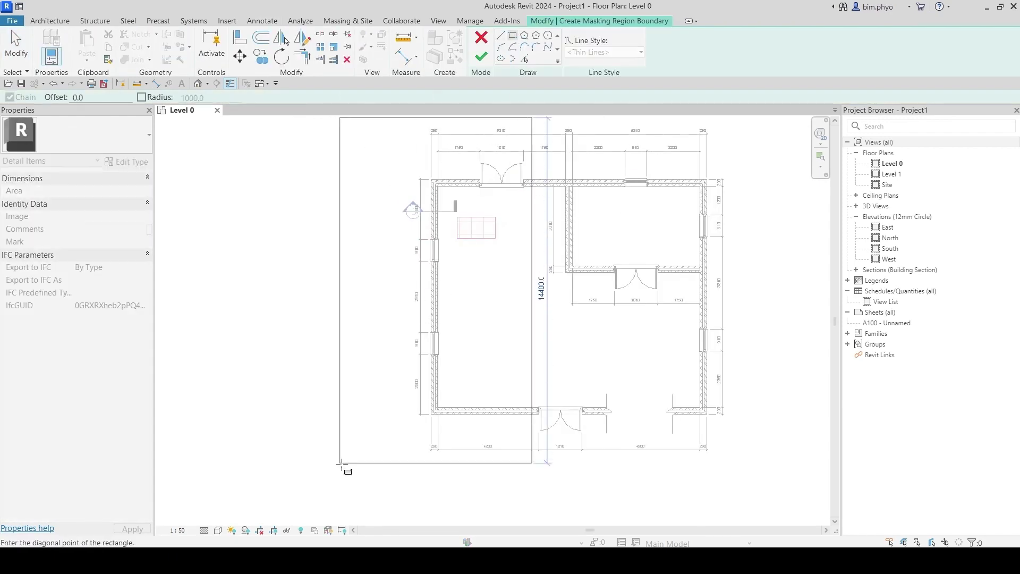
{"action": "left_click", "coordinate": [388, 469]}
{"action": "key", "text": "Escape"}
{"action": "scroll", "coordinate": [487, 343], "scroll_direction": "down", "scroll_amount": 2}
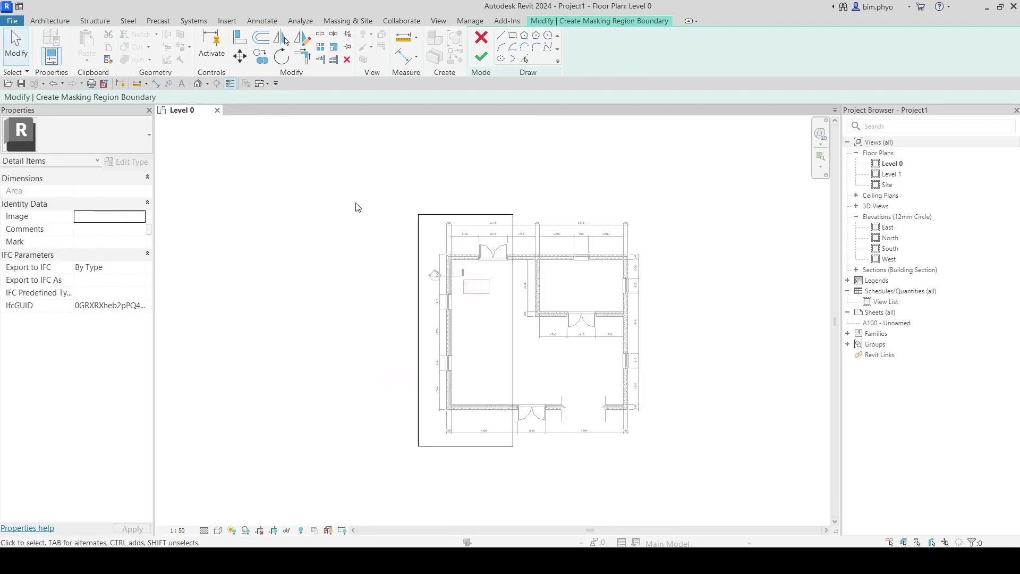
{"action": "left_click", "coordinate": [447, 214]}
{"action": "left_click", "coordinate": [604, 52]}
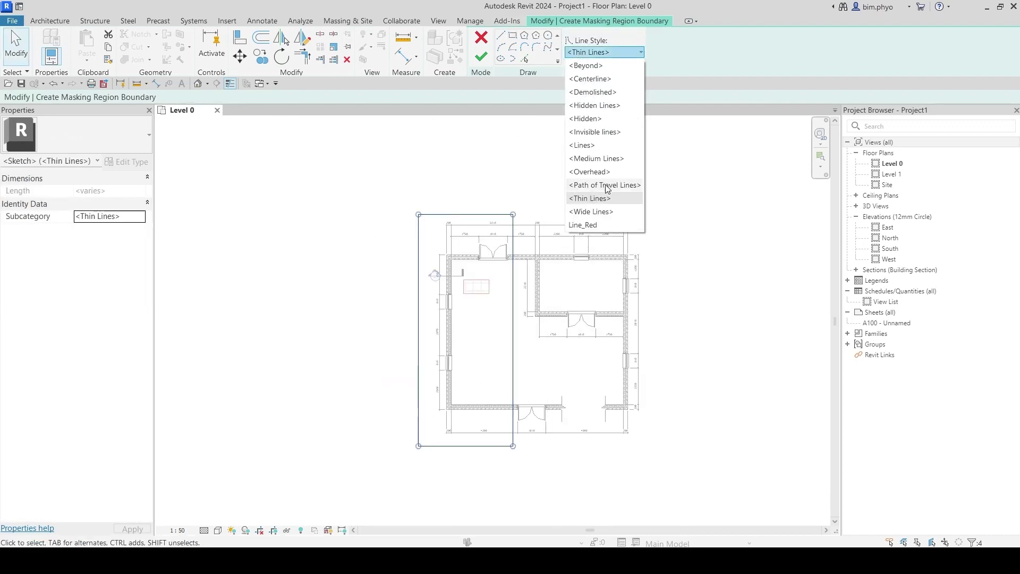
{"action": "left_click", "coordinate": [589, 131]}
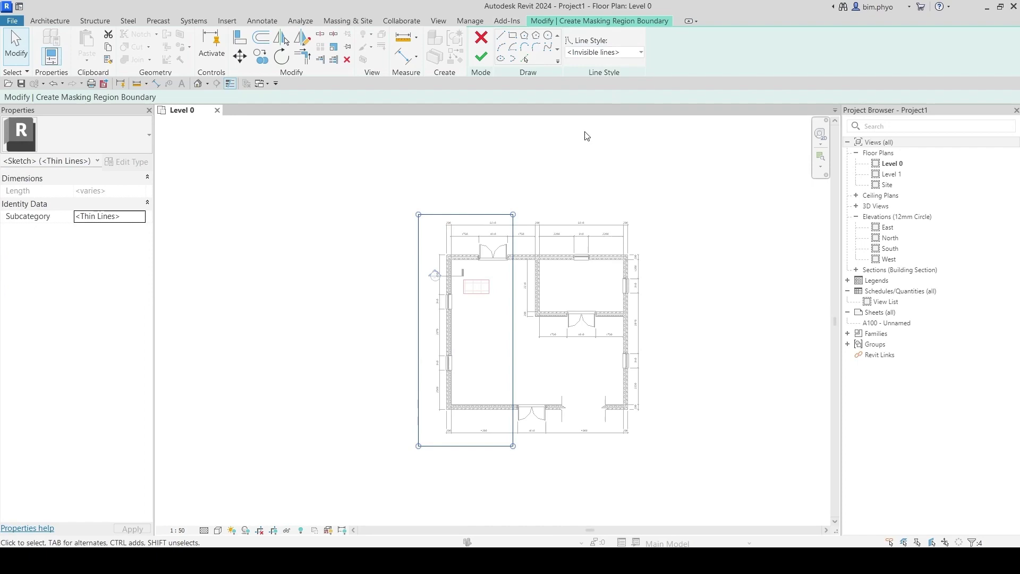
{"action": "left_click", "coordinate": [480, 57]}
{"action": "left_click", "coordinate": [666, 244]}
{"action": "scroll", "coordinate": [655, 241], "scroll_direction": "up", "scroll_amount": 2}
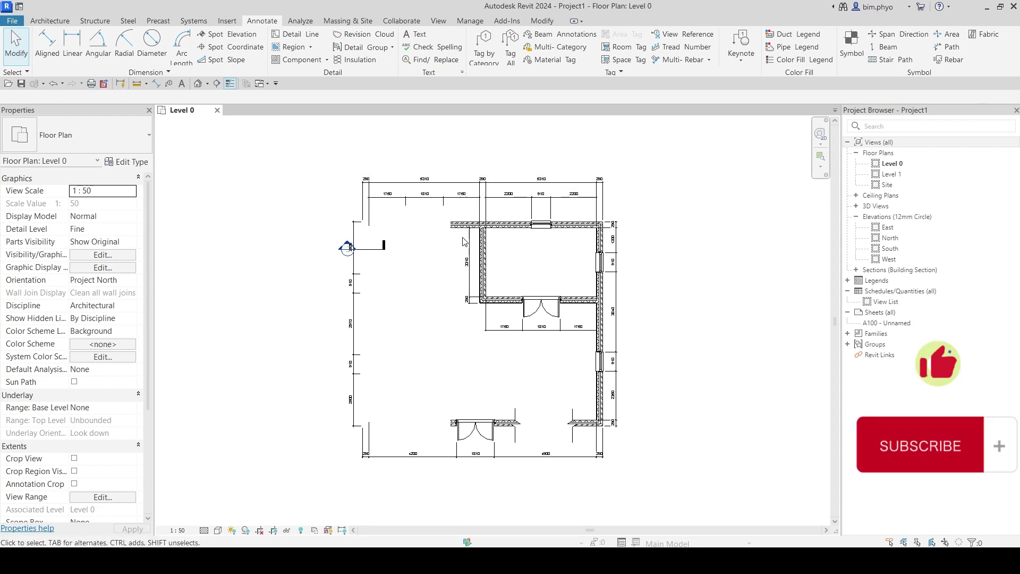
{"action": "scroll", "coordinate": [371, 183], "scroll_direction": "up", "scroll_amount": 2}
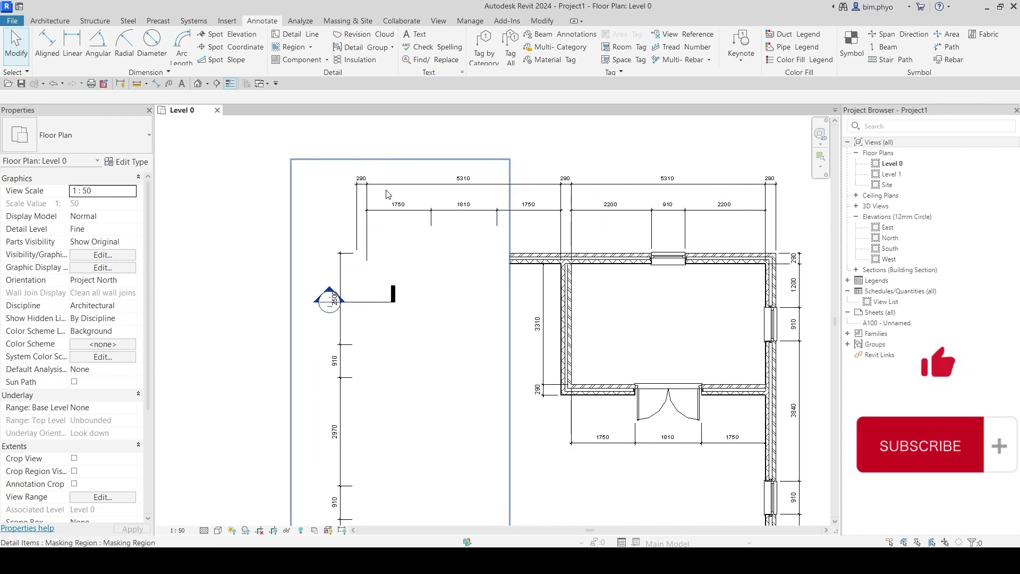
{"action": "scroll", "coordinate": [386, 193], "scroll_direction": "down", "scroll_amount": 2}
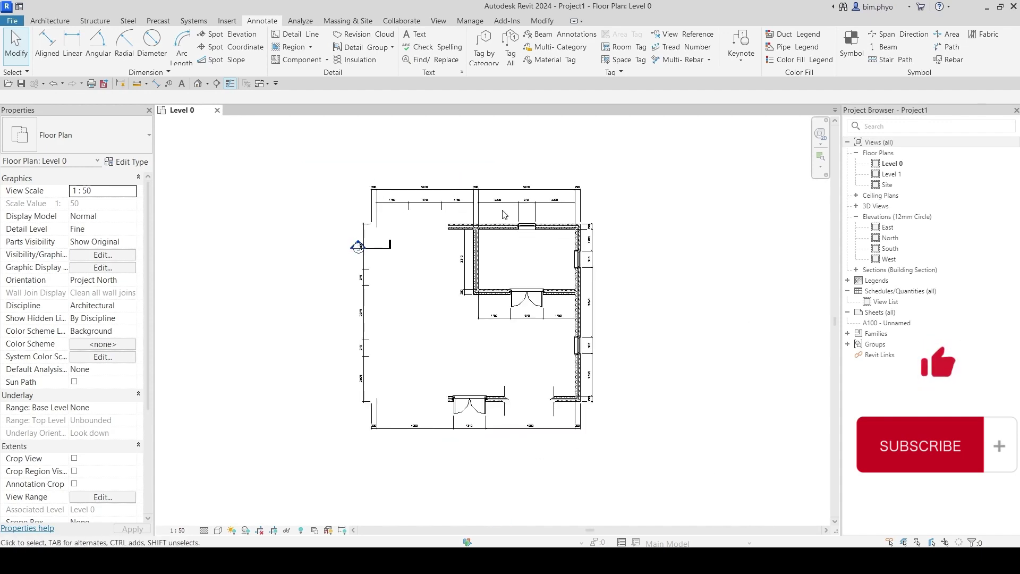
- Bring up Level 0 Visibility/Graphic Overrides at the Annotation Categories list
{"action": "key", "text": "v"}
{"action": "key", "text": "v"}
{"action": "left_click", "coordinate": [619, 112]}
{"action": "scroll", "coordinate": [589, 303], "scroll_direction": "down", "scroll_amount": 10}
{"action": "left_click", "coordinate": [606, 330]}
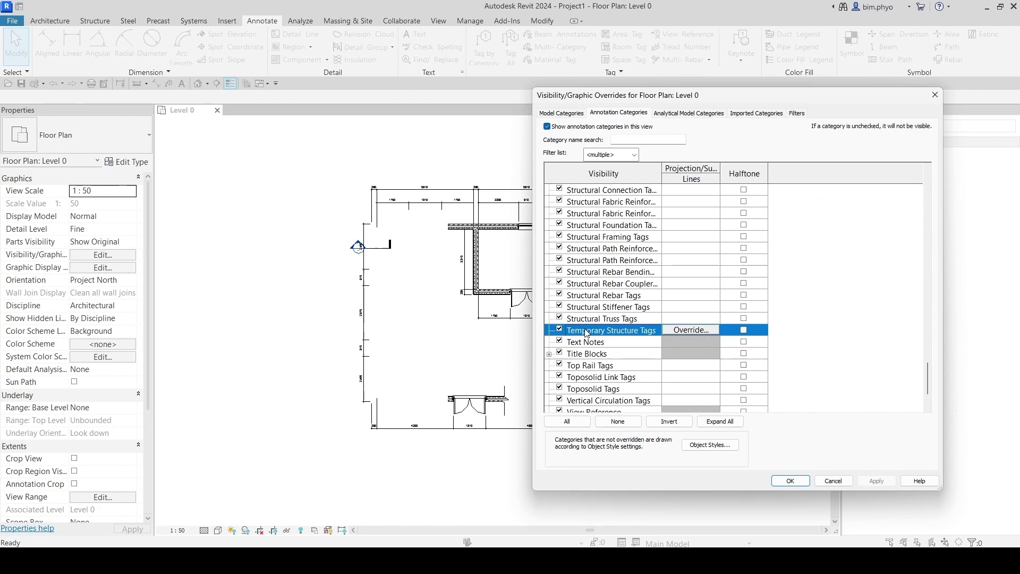
{"action": "type", "text": "as"}
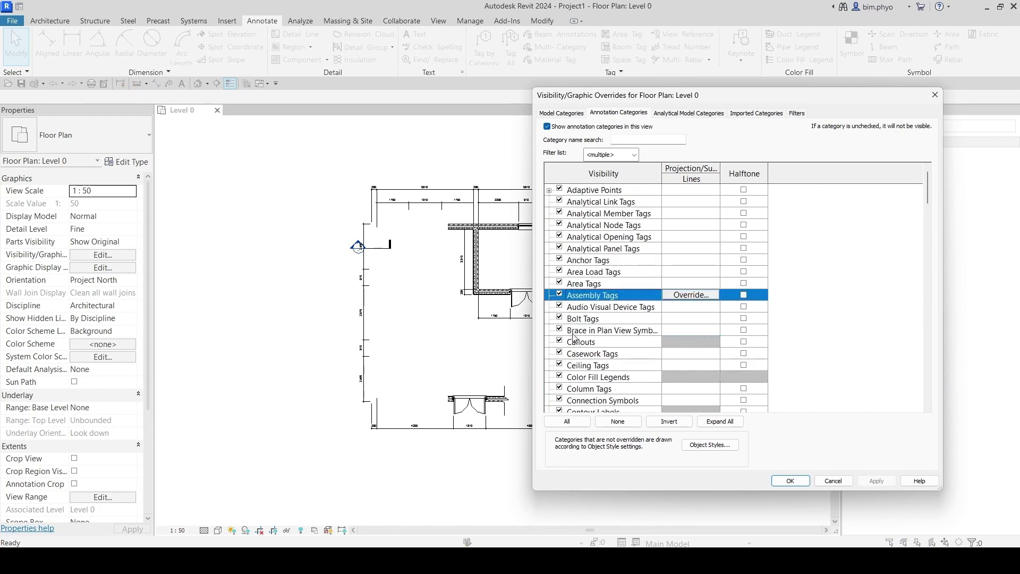
{"action": "type", "text": "d"}
{"action": "scroll", "coordinate": [574, 337], "scroll_direction": "down", "scroll_amount": 2}
- Turn off Dimensions and Sections in the Level 0 visibility overrides
{"action": "left_click", "coordinate": [560, 355]}
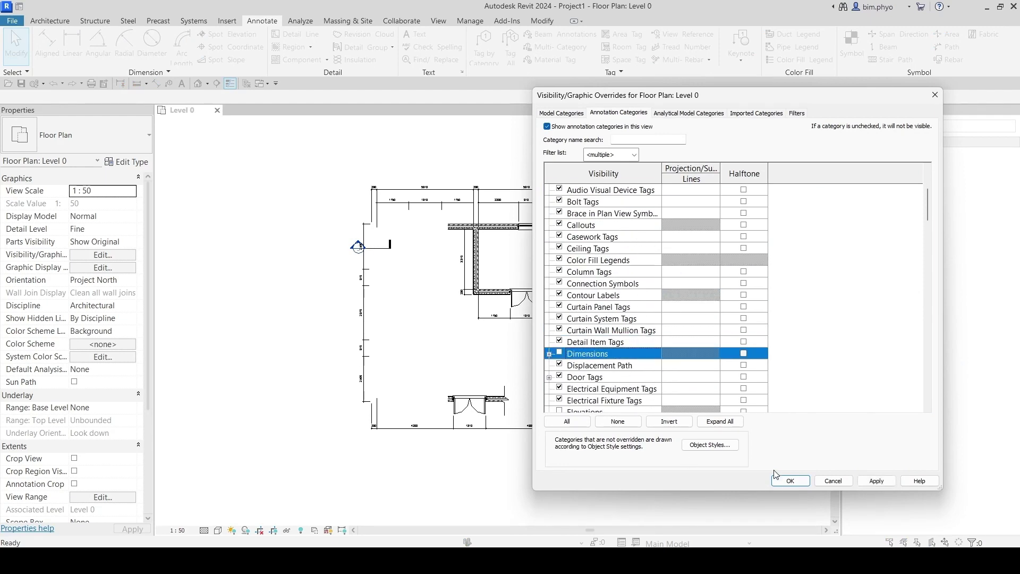
{"action": "left_click", "coordinate": [788, 485]}
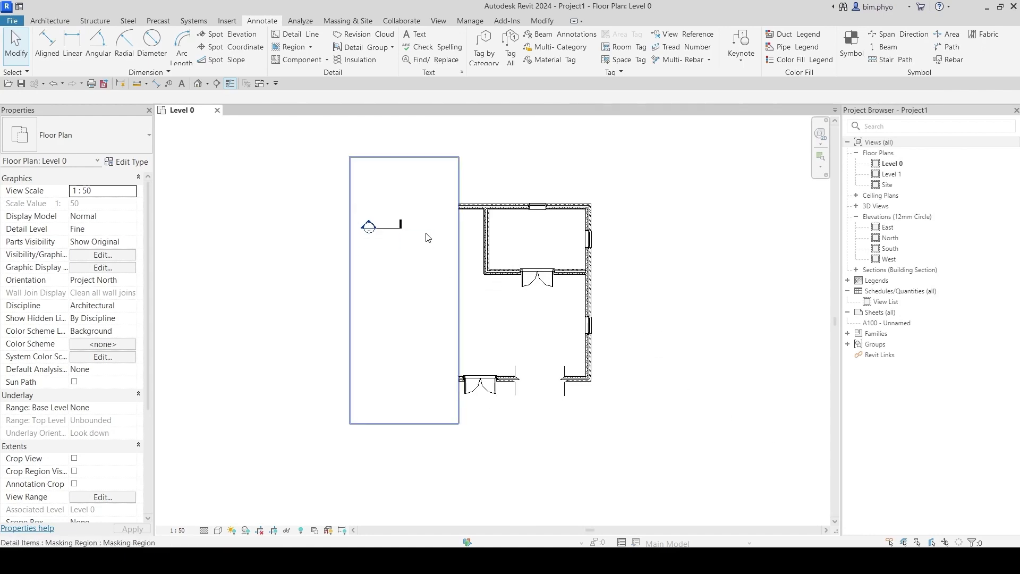
{"action": "type", "text": "vg"}
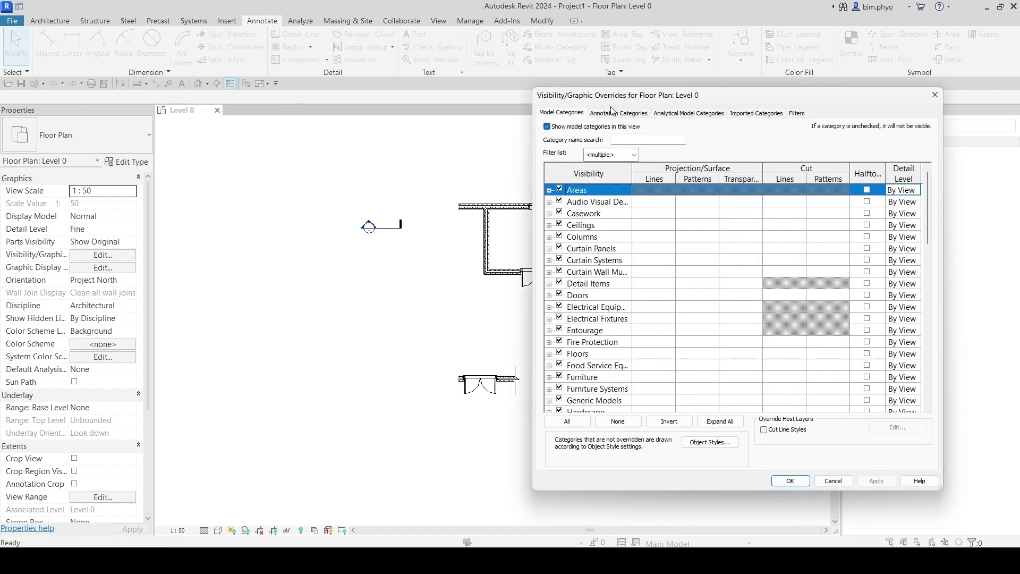
{"action": "type", "text": "cu"}
{"action": "left_click", "coordinate": [631, 118]}
{"action": "type", "text": "s"}
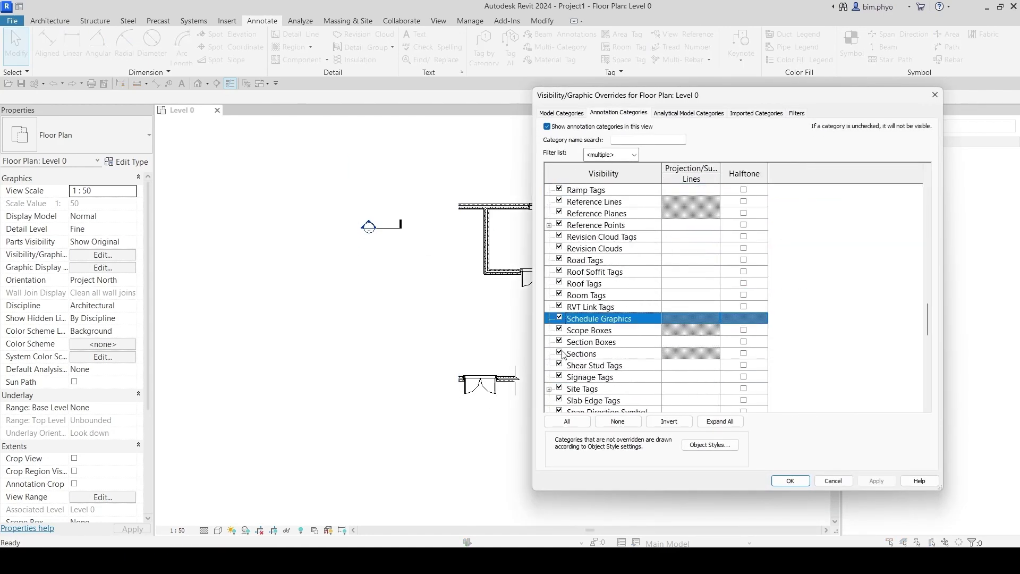
{"action": "left_click", "coordinate": [559, 354]}
{"action": "left_click", "coordinate": [789, 481]}
{"action": "scroll", "coordinate": [467, 371], "scroll_direction": "up", "scroll_amount": 2}
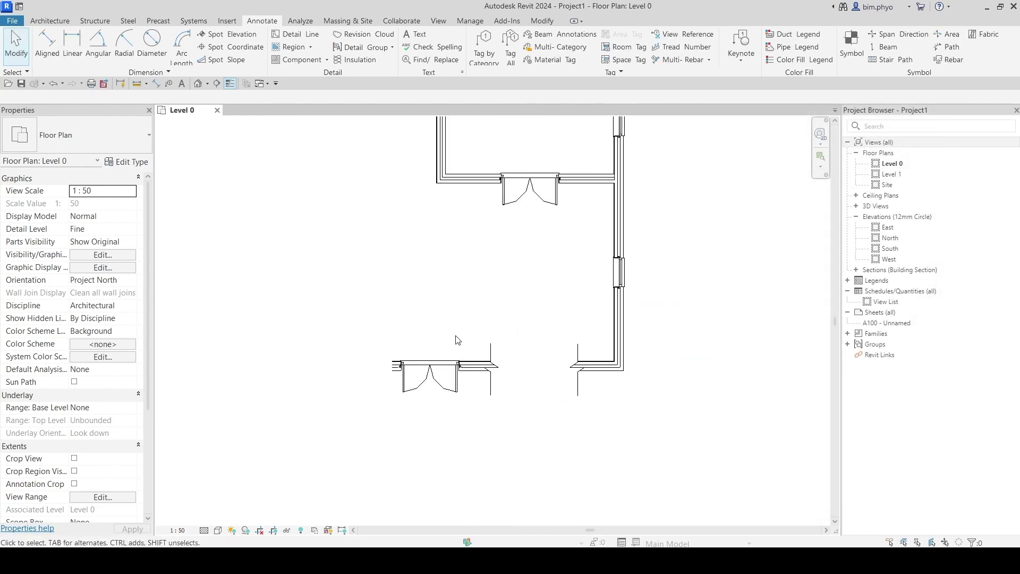
- Move the small masking region onto the bottom wall end and copy it to the top-left end
{"action": "left_click", "coordinate": [488, 350]}
{"action": "scroll", "coordinate": [504, 355], "scroll_direction": "up", "scroll_amount": 1}
{"action": "scroll", "coordinate": [505, 355], "scroll_direction": "up", "scroll_amount": 1}
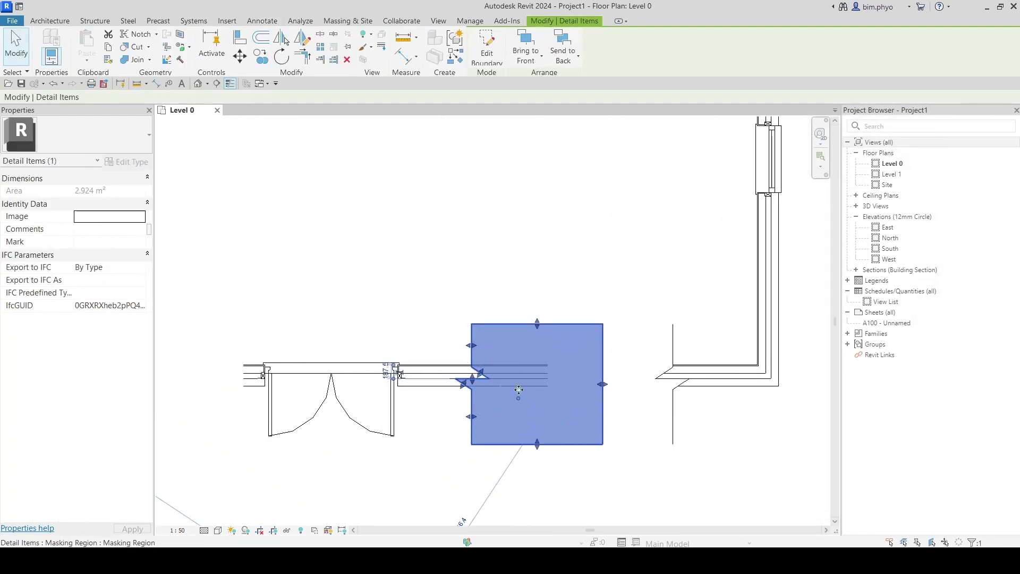
{"action": "left_click", "coordinate": [630, 304]}
{"action": "scroll", "coordinate": [568, 295], "scroll_direction": "down", "scroll_amount": 2}
{"action": "scroll", "coordinate": [570, 295], "scroll_direction": "down", "scroll_amount": 1}
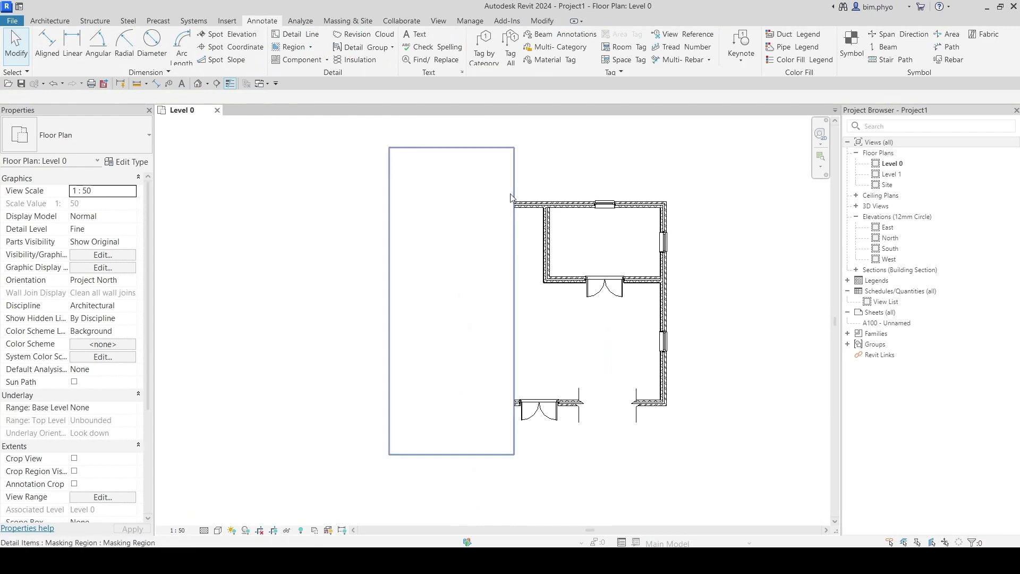
{"action": "scroll", "coordinate": [550, 241], "scroll_direction": "up", "scroll_amount": 3}
{"action": "scroll", "coordinate": [569, 262], "scroll_direction": "down", "scroll_amount": 1}
{"action": "scroll", "coordinate": [568, 262], "scroll_direction": "down", "scroll_amount": 2}
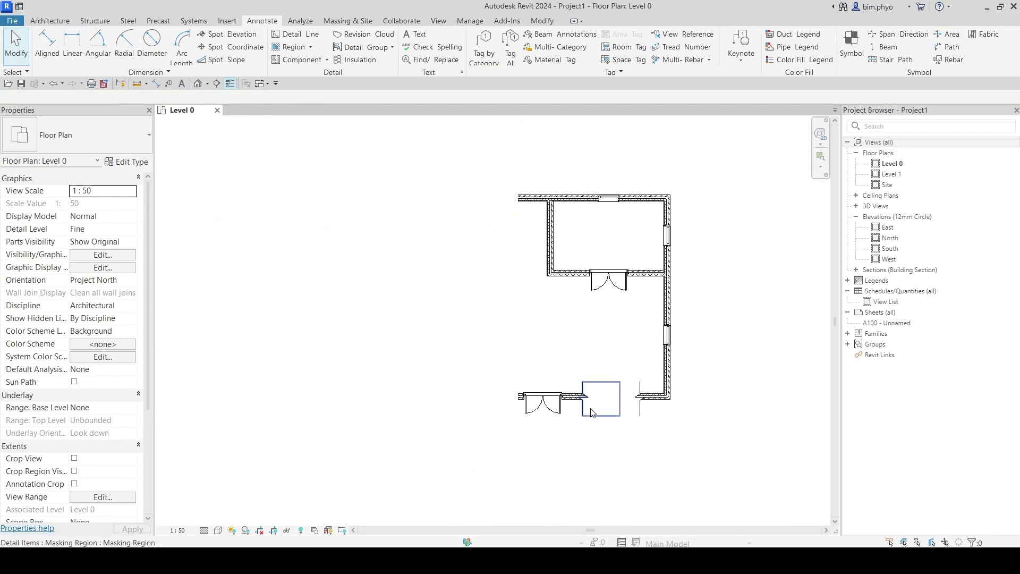
{"action": "left_click_drag", "start_coordinate": [591, 413], "coordinate": [641, 409]}
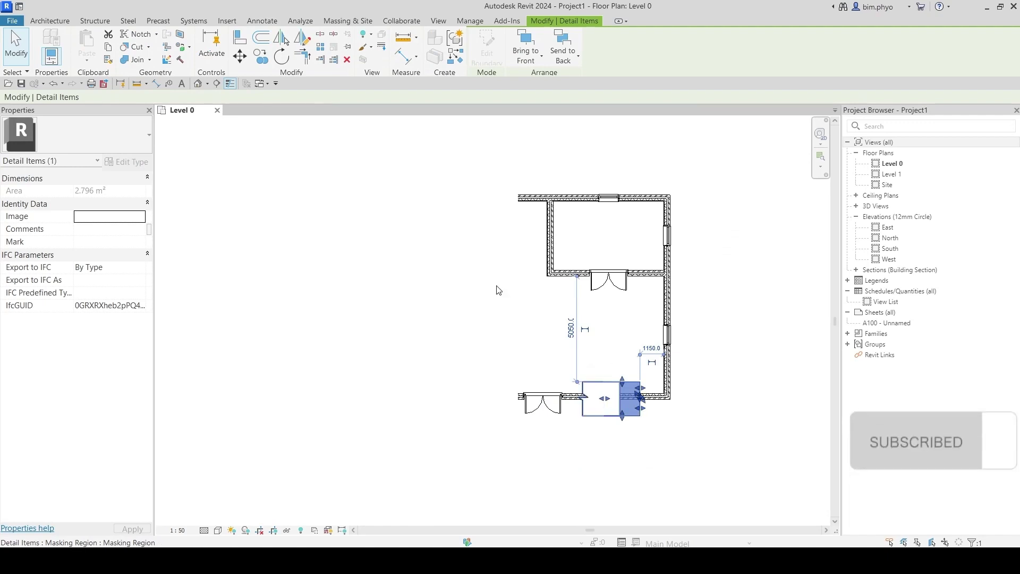
{"action": "left_click", "coordinate": [261, 56]}
{"action": "left_click", "coordinate": [628, 408]}
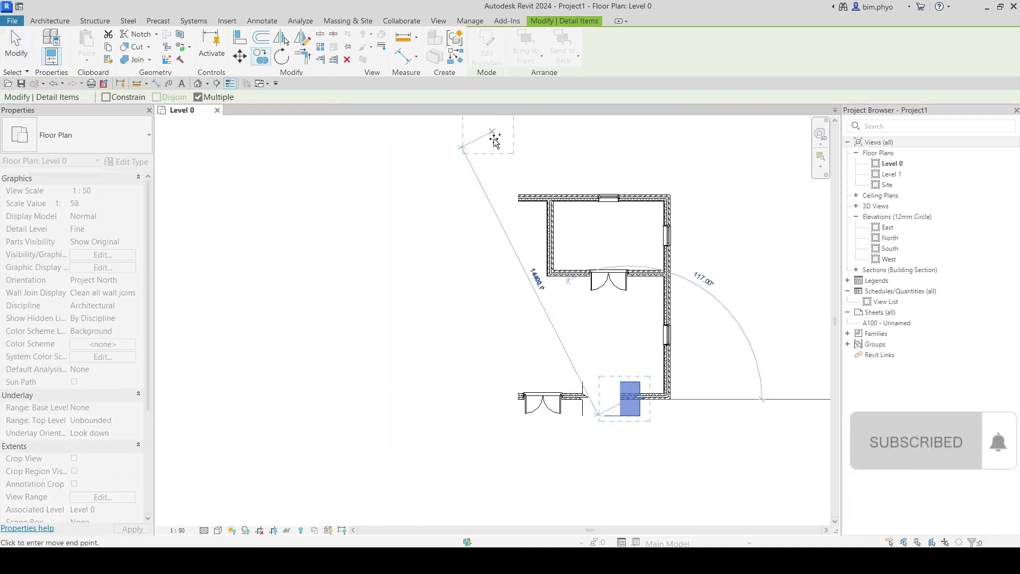
{"action": "scroll", "coordinate": [542, 275], "scroll_direction": "up", "scroll_amount": 3}
{"action": "scroll", "coordinate": [549, 303], "scroll_direction": "down", "scroll_amount": 2}
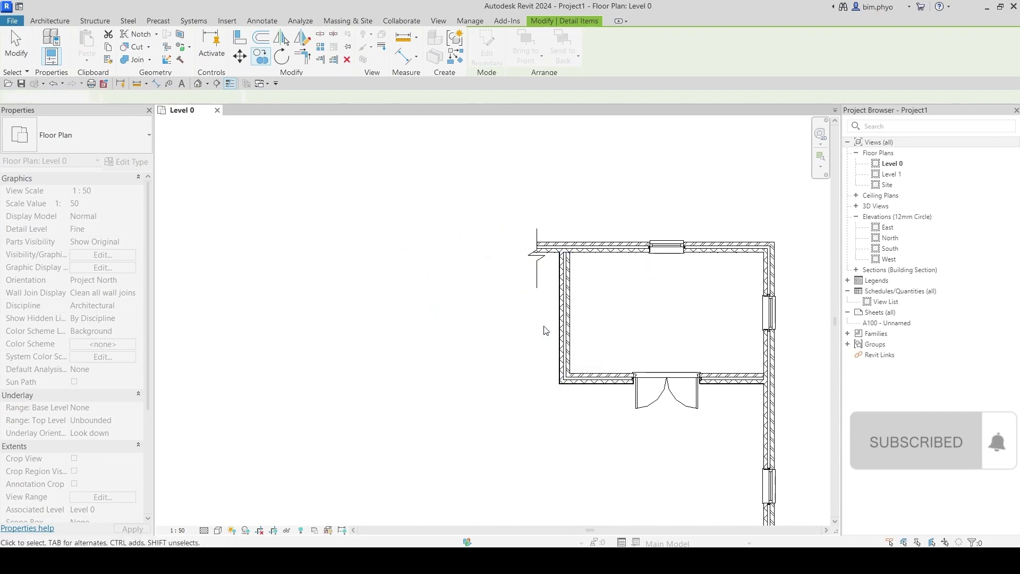
{"action": "left_click", "coordinate": [549, 231]}
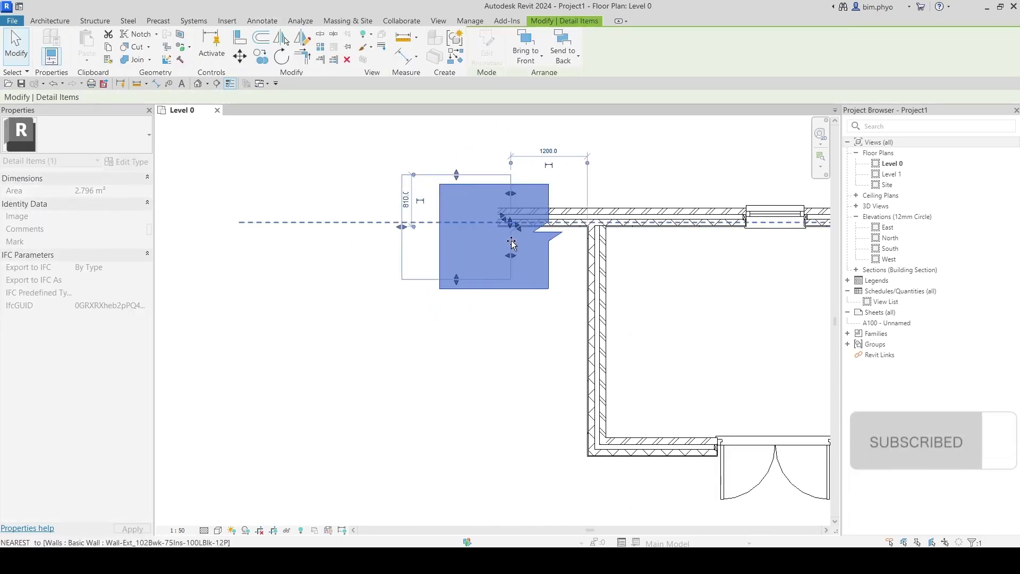
{"action": "key", "text": "Escape"}
{"action": "scroll", "coordinate": [557, 319], "scroll_direction": "down", "scroll_amount": 3}
{"action": "scroll", "coordinate": [574, 349], "scroll_direction": "down", "scroll_amount": 2}
{"action": "scroll", "coordinate": [575, 349], "scroll_direction": "up", "scroll_amount": 3}
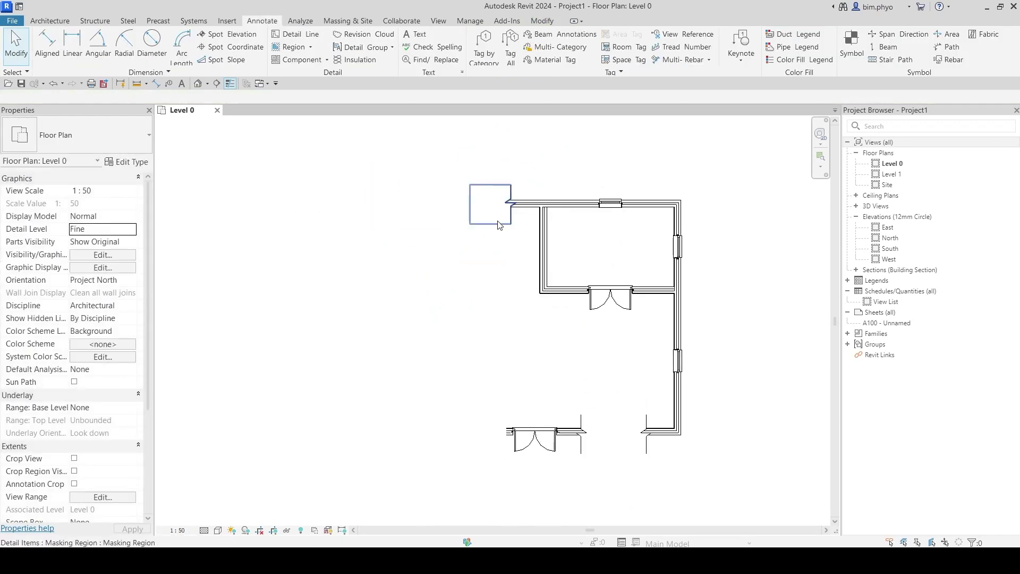
- Pull the large region's right edge left to the wall breaks and delete the bottom-left door
{"action": "left_click", "coordinate": [558, 329]}
{"action": "key", "text": "Escape"}
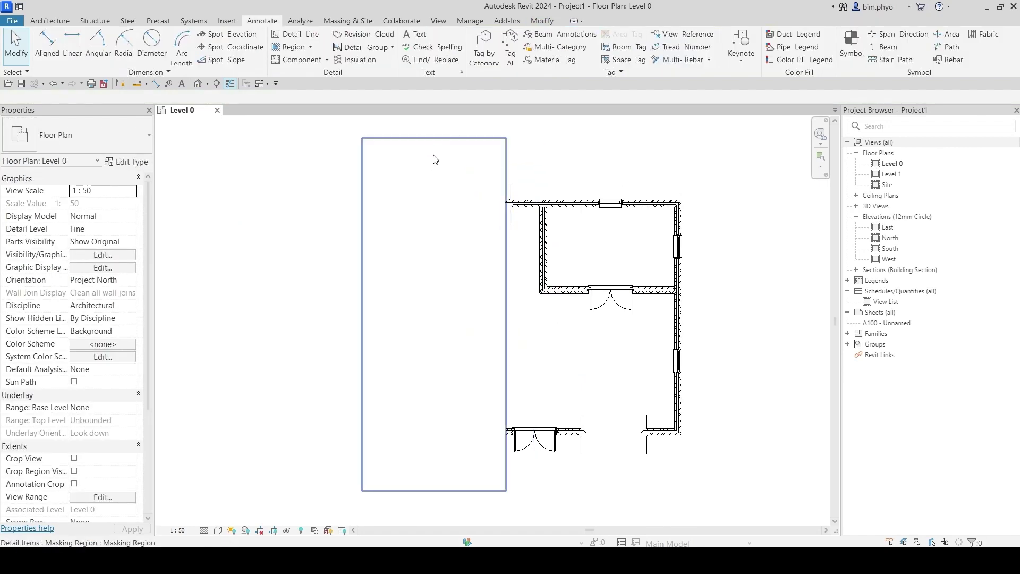
{"action": "left_click", "coordinate": [434, 160]}
{"action": "left_click_drag", "start_coordinate": [506, 314], "coordinate": [485, 312]}
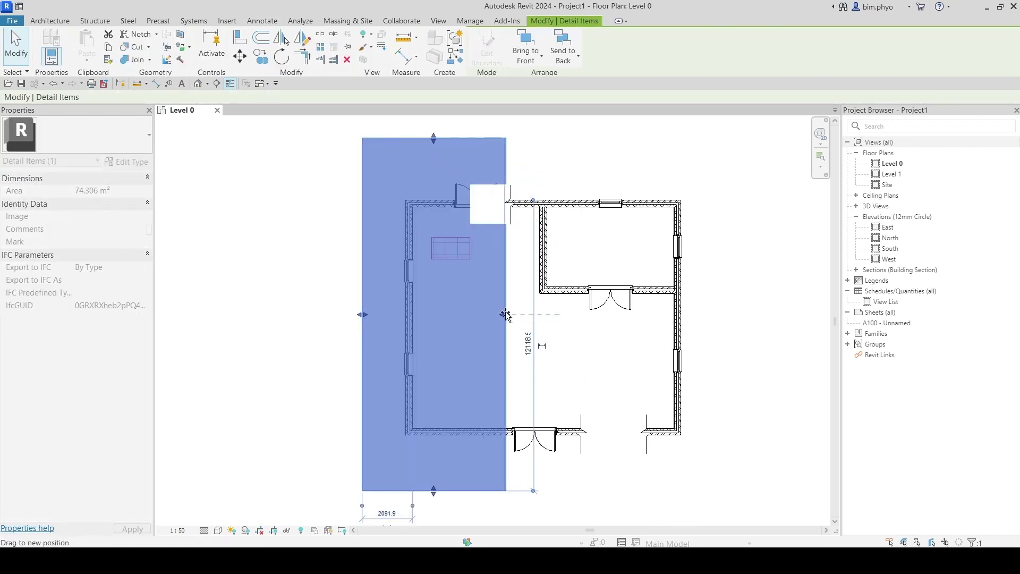
{"action": "key", "text": "Delete"}
{"action": "left_click", "coordinate": [530, 394]}
{"action": "key", "text": "Delete"}
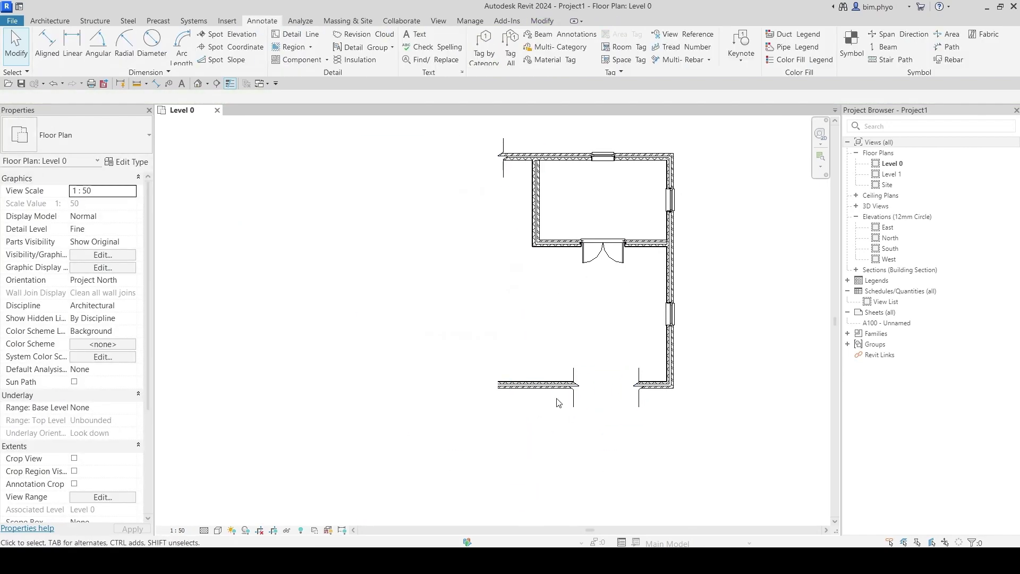
- Begin copying the top-left small masking region, then cancel the copy
{"action": "left_click", "coordinate": [506, 159]}
{"action": "key", "text": "c"}
{"action": "key", "text": "o"}
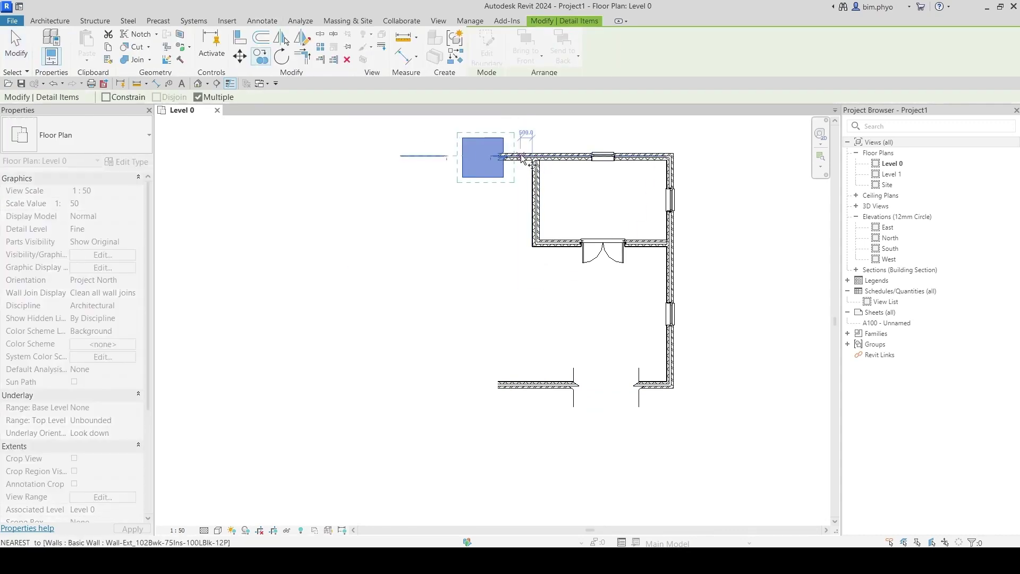
{"action": "left_click", "coordinate": [520, 158]}
{"action": "key", "text": "Escape"}
{"action": "key", "text": "Escape"}
{"action": "scroll", "coordinate": [678, 340], "scroll_direction": "up", "scroll_amount": 1}
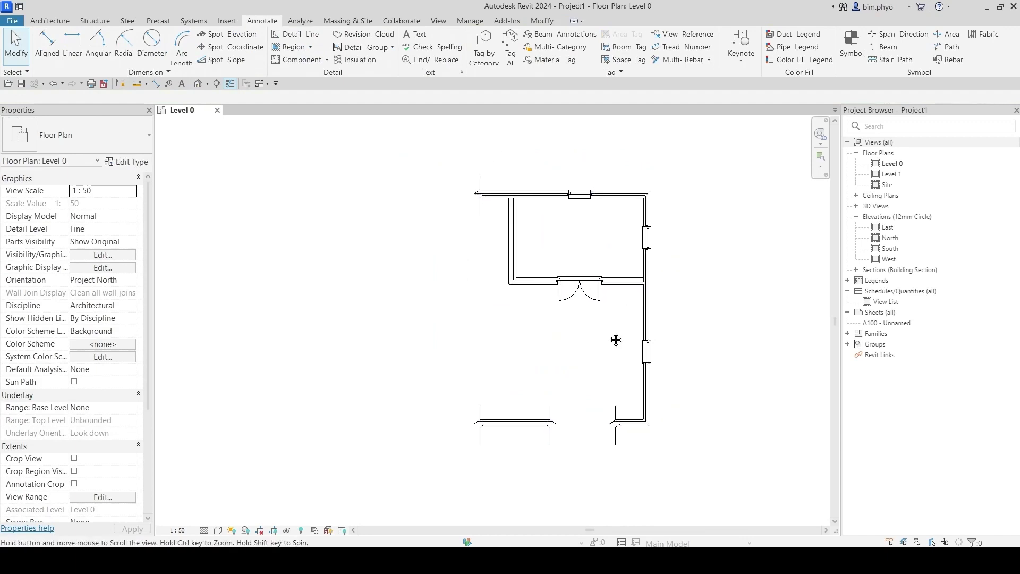
{"action": "scroll", "coordinate": [562, 345], "scroll_direction": "down", "scroll_amount": 1}
{"action": "middle_click_drag", "start_coordinate": [683, 384], "coordinate": [694, 378]}
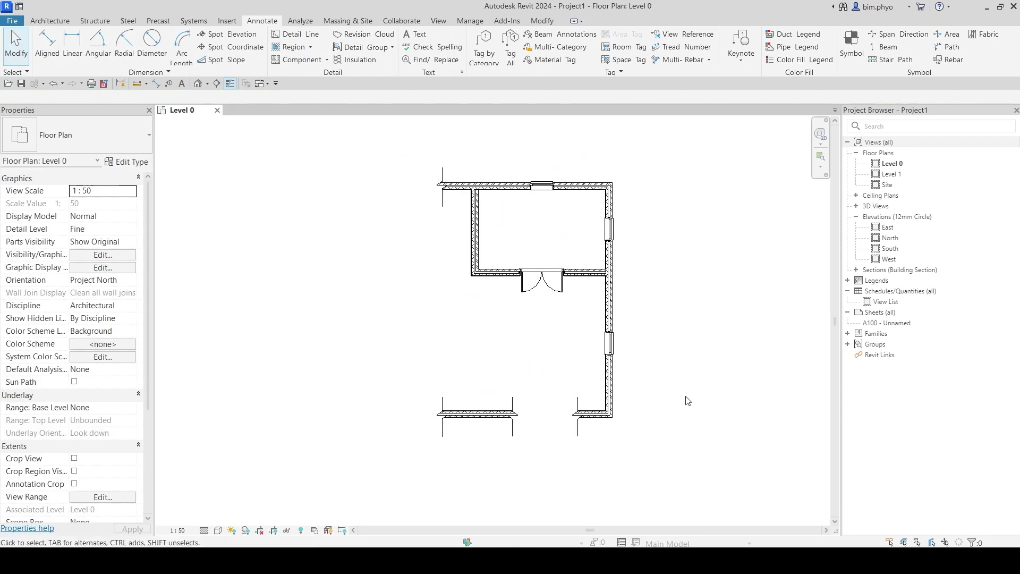
{"action": "middle_click_drag", "start_coordinate": [687, 364], "coordinate": [687, 363]}
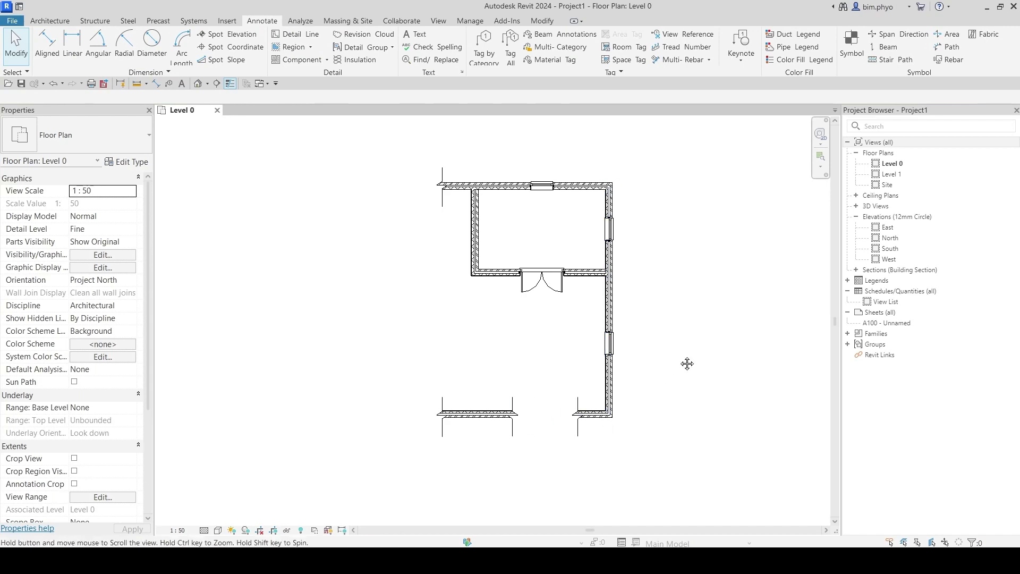
{"action": "scroll", "coordinate": [499, 432], "scroll_direction": "up", "scroll_amount": 2}
{"action": "scroll", "coordinate": [552, 406], "scroll_direction": "down", "scroll_amount": 1}
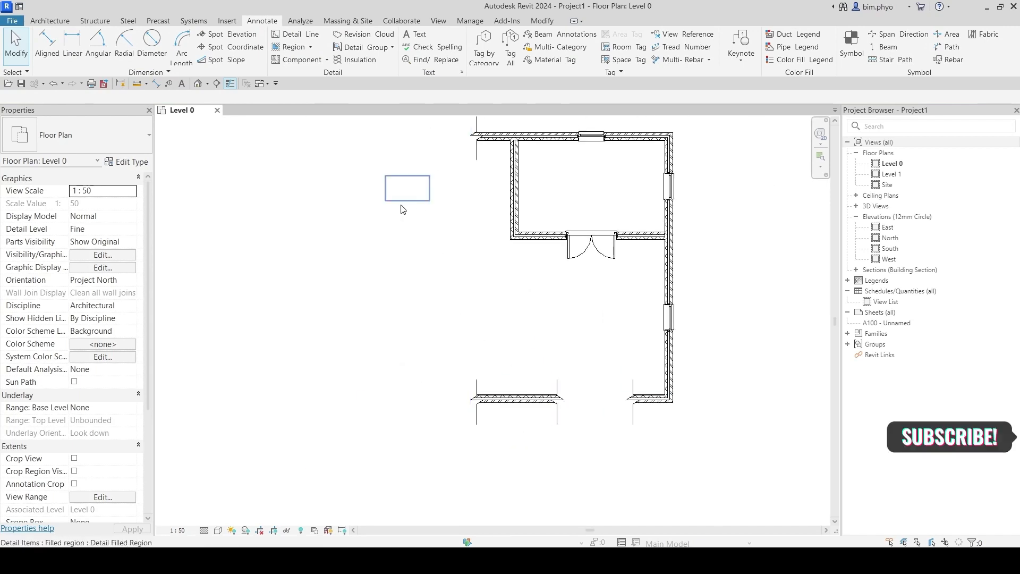
{"action": "left_click", "coordinate": [391, 272]}
{"action": "scroll", "coordinate": [391, 272], "scroll_direction": "down", "scroll_amount": 2}
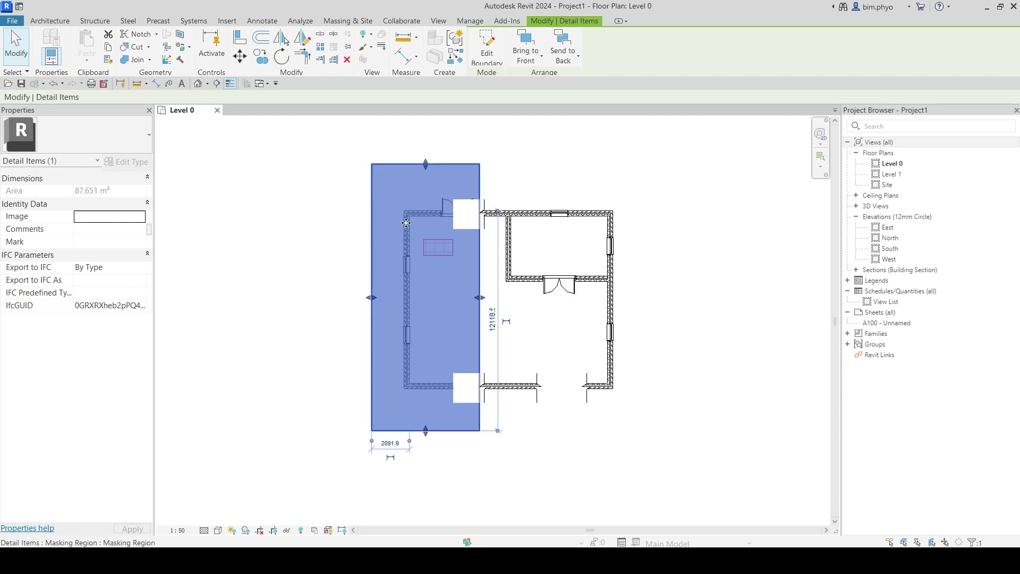
{"action": "left_click", "coordinate": [556, 192]}
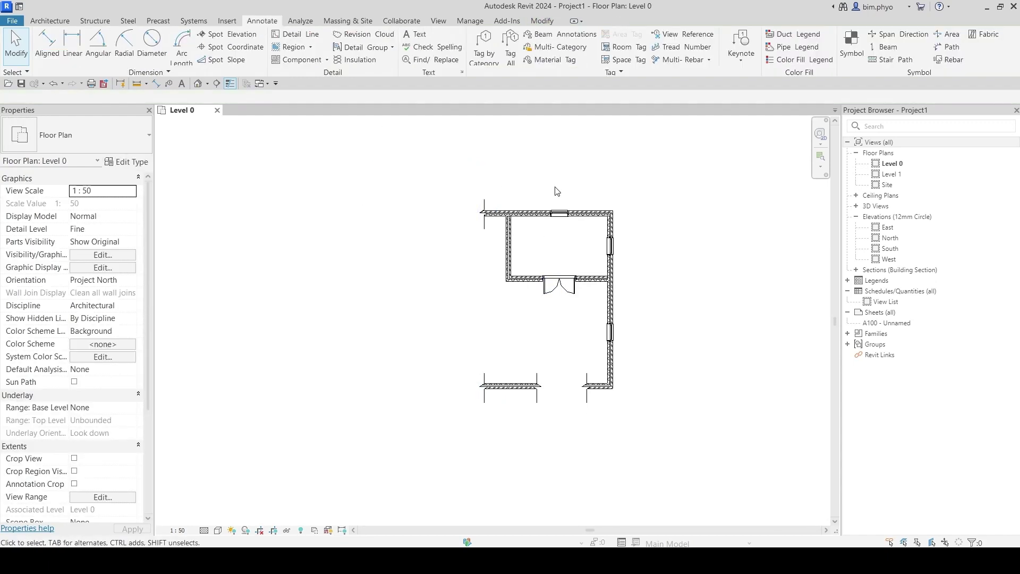